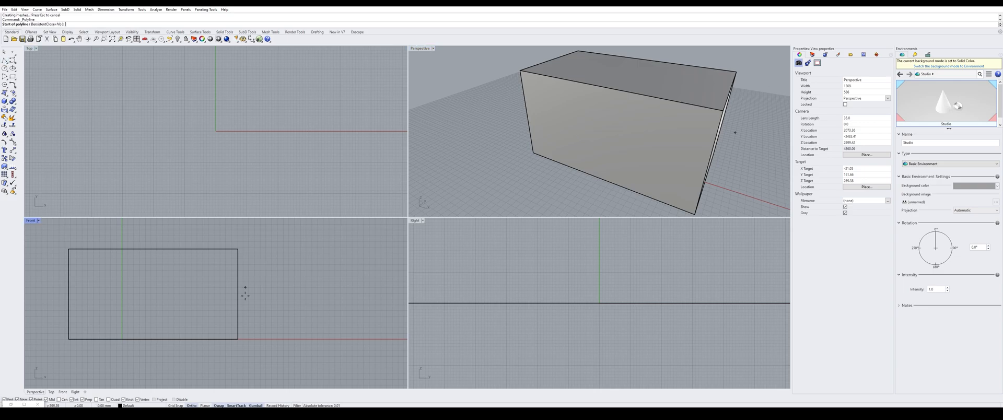
- Draw an L-shaped polyline around the box's lower corner in the Front view and shift it slightly further into the box
click(214, 352)
click(214, 296)
click(286, 296)
key(Return)
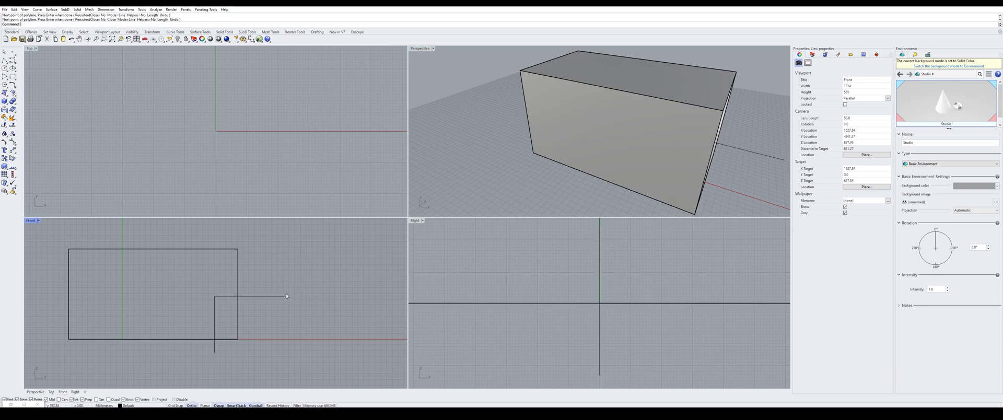
click(276, 297)
drag(273, 326, 263, 327)
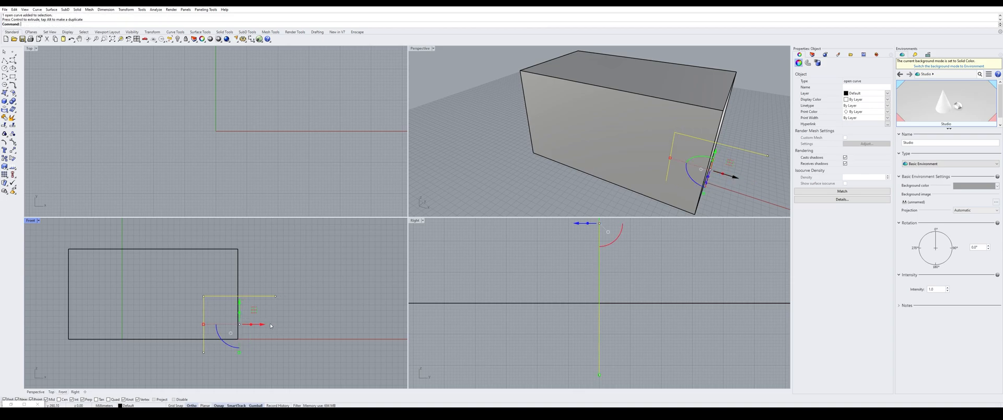
click(737, 132)
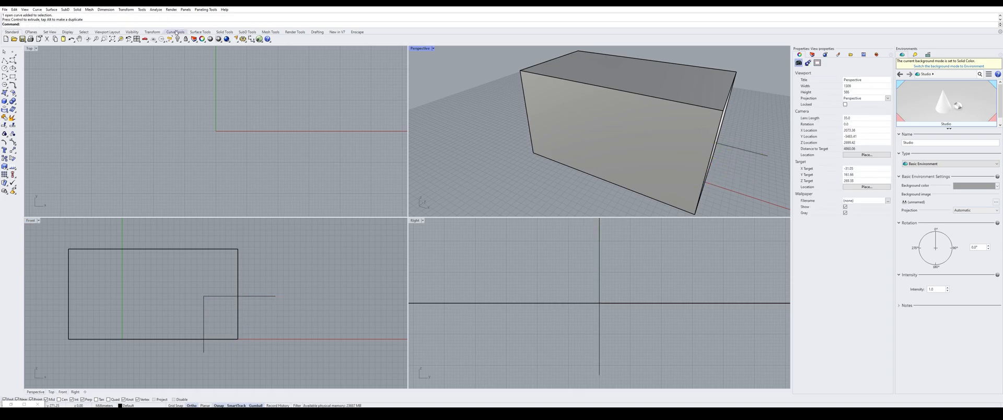
- Wire Cut the box with the L-shaped polyline, cutting all the way through and keeping both pieces
click(225, 32)
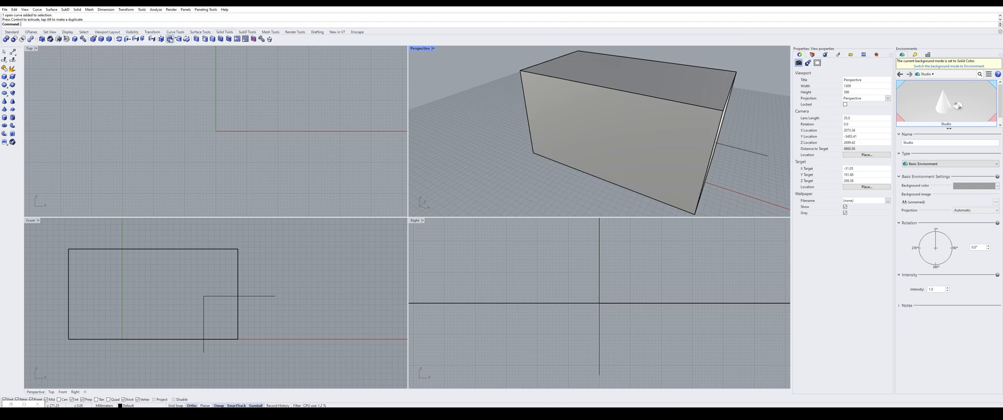
click(120, 39)
click(754, 155)
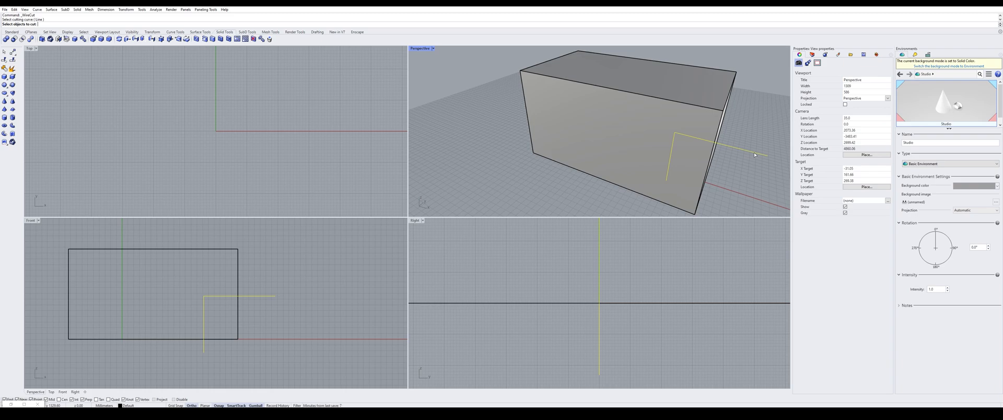
click(720, 112)
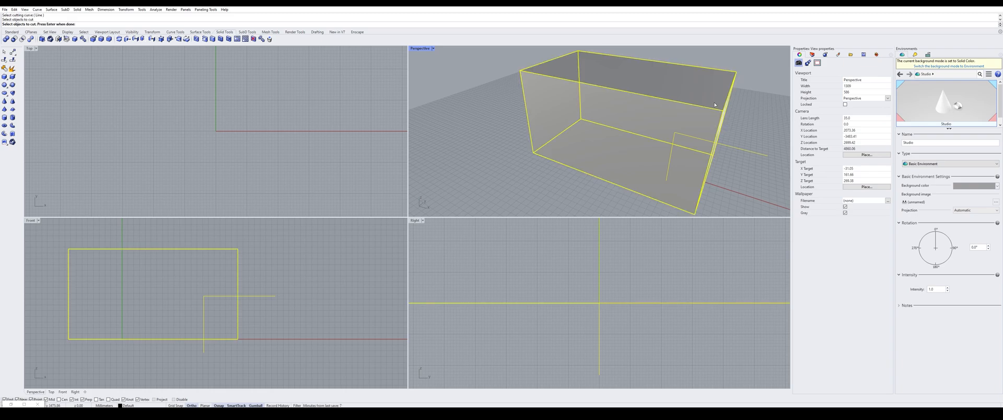
key(Return)
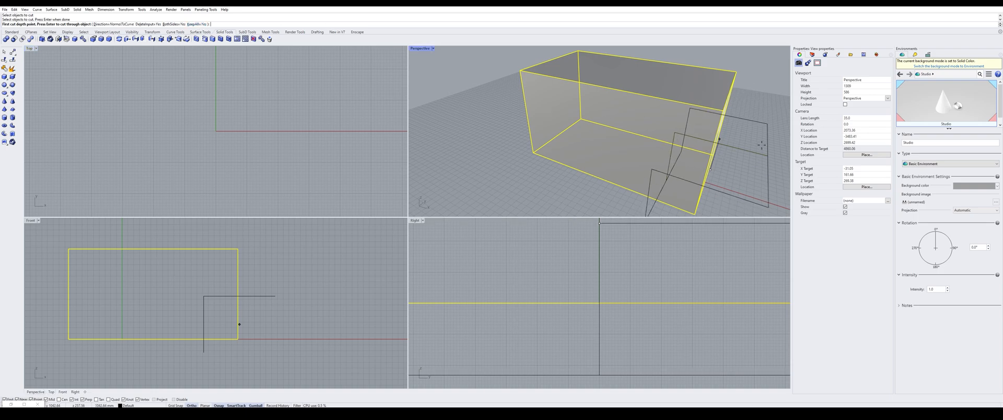
key(Return)
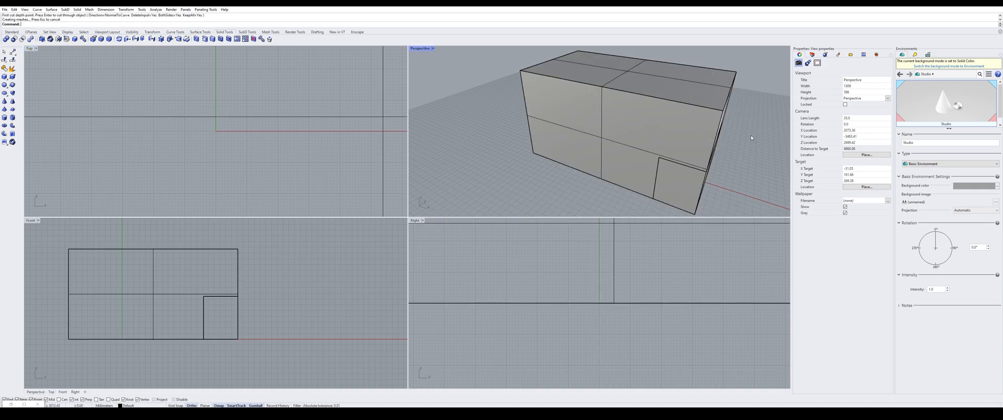
- Boolean union the small corner block with the main box and check that they select as one solid
click(237, 310)
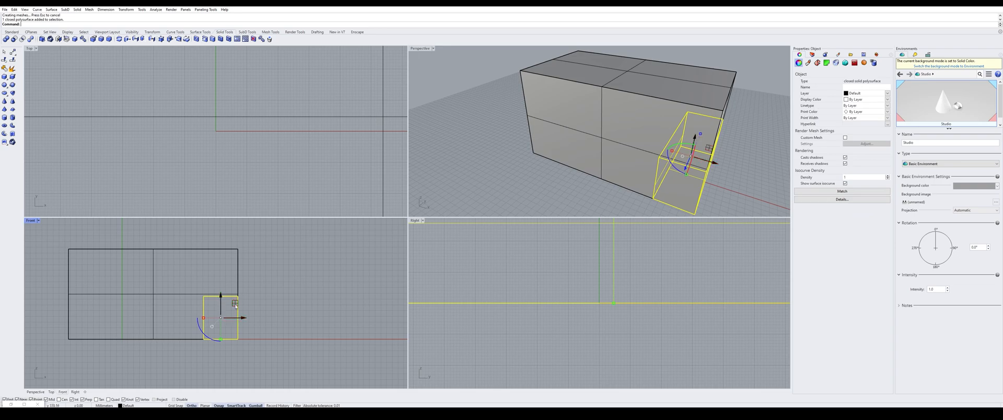
click(235, 276)
click(238, 276)
click(238, 305)
click(238, 287)
click(239, 287)
shift+click(238, 280)
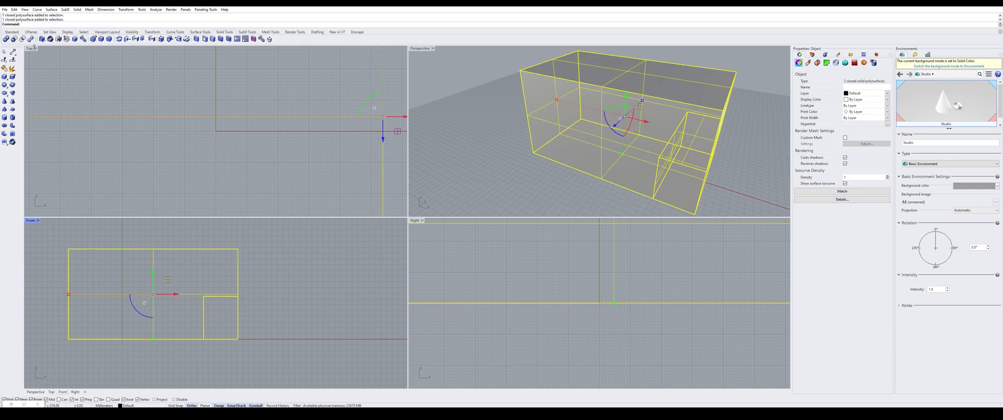
click(6, 39)
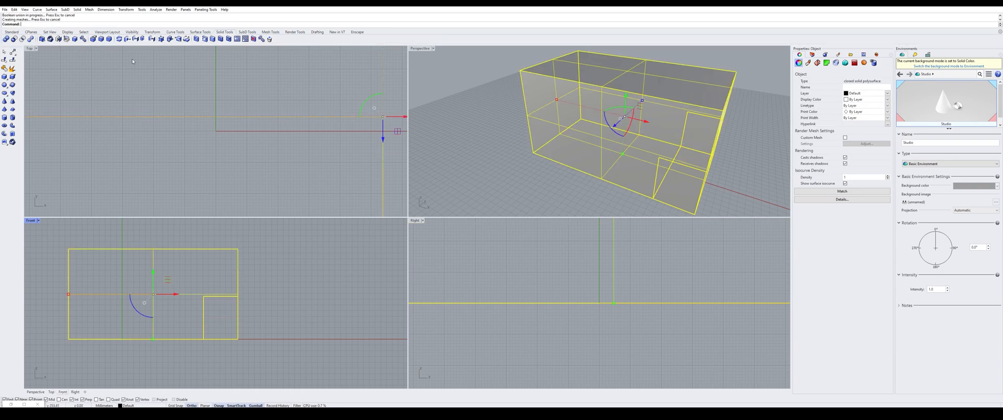
click(716, 134)
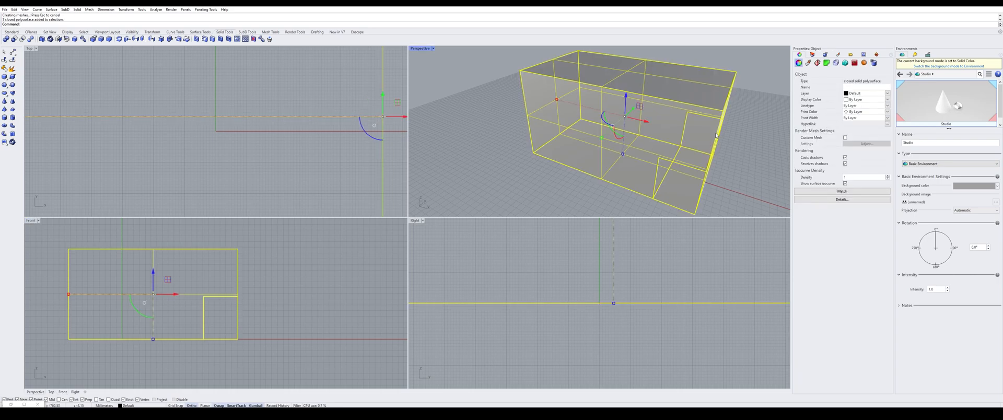
click(744, 152)
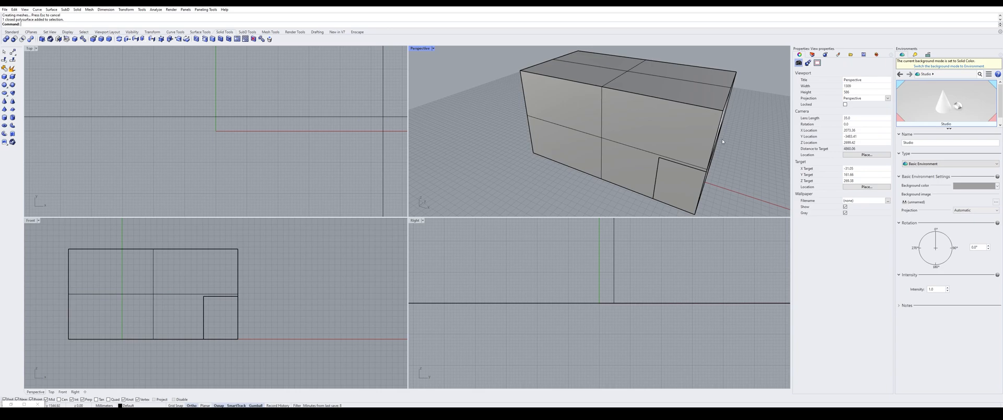
- Open Grasshopper, place the Ameba component that converts a Brep to AmebaGeo, and connect a Brep parameter to its input
text(Grasshopper)
key(Return)
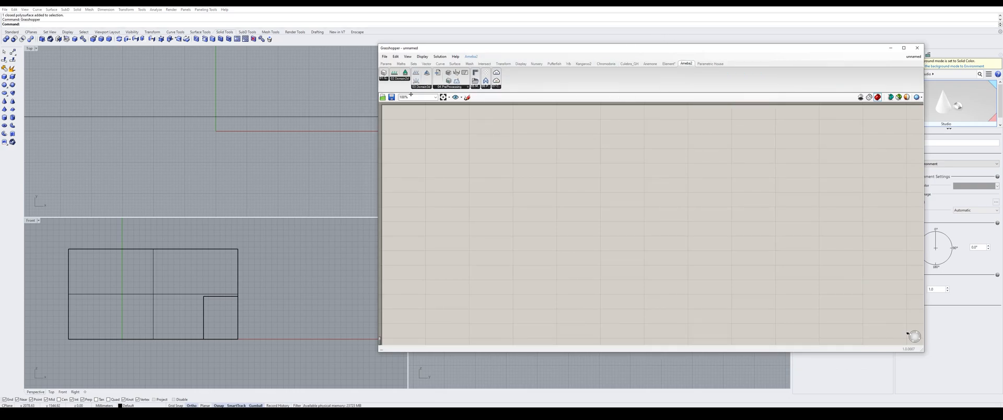
drag(385, 77, 511, 168)
double_click(460, 164)
text(blrep)
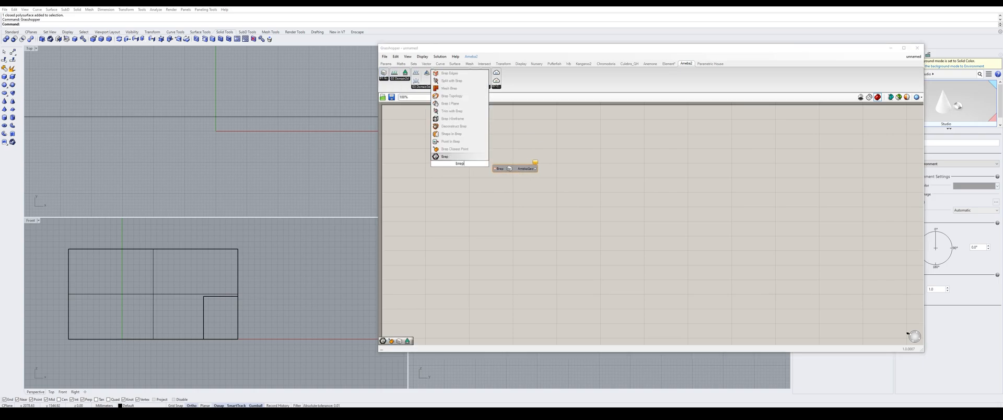
key(Return)
drag(469, 164, 512, 167)
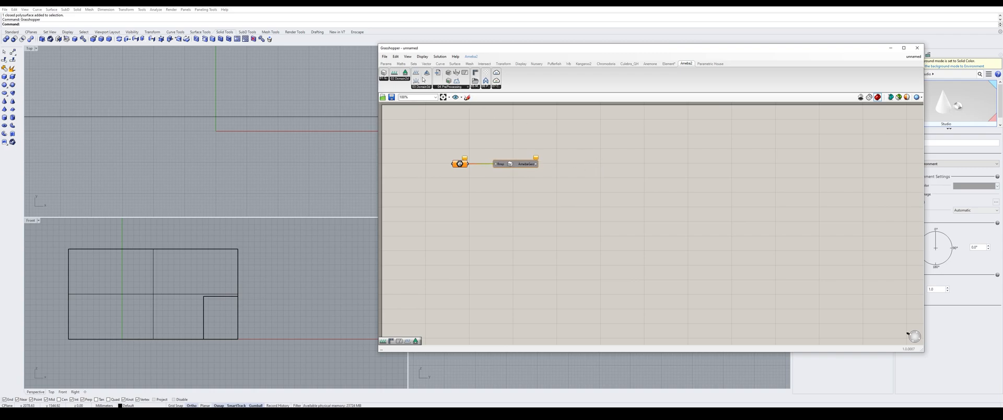
- Add a load component and a Support3dSurface component, and connect the AmebaGeo output to both
drag(427, 78, 591, 135)
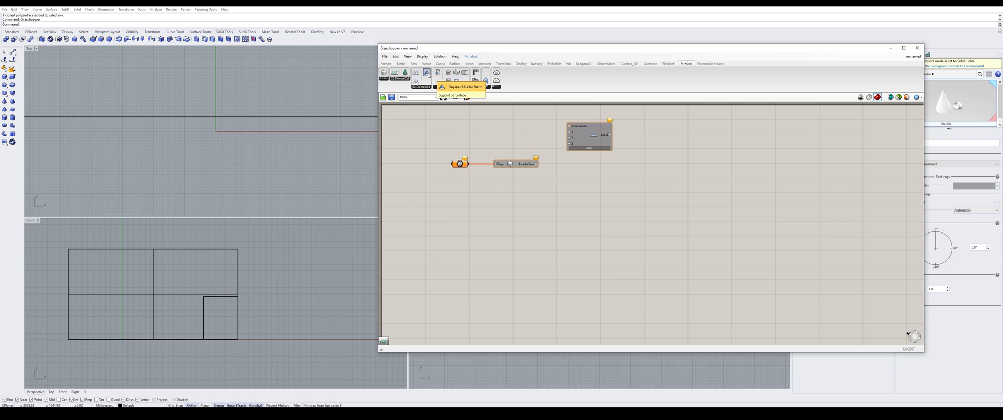
drag(428, 74, 593, 196)
drag(536, 165, 571, 183)
drag(590, 137, 609, 150)
drag(595, 194, 612, 190)
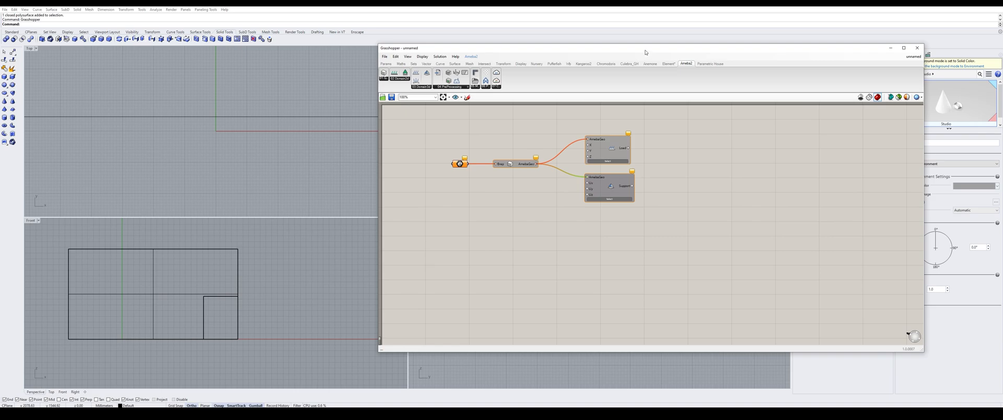
- Maximize the Perspective viewport and arrange the Grasshopper window and view so the whole box is visible beside the canvas
drag(646, 53, 688, 68)
double_click(420, 49)
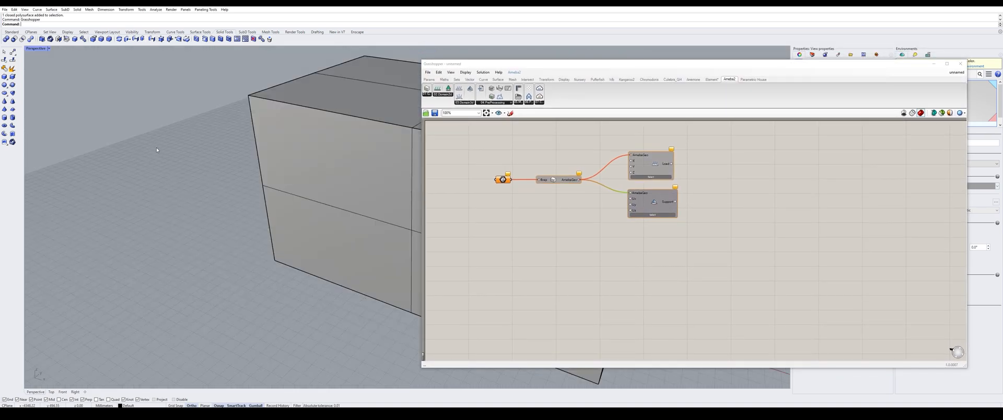
scroll(157, 148, down, 7)
right_drag(167, 140, 295, 130)
scroll(295, 130, up, 2)
scroll(116, 105, up, 2)
right_drag(388, 173, 412, 135)
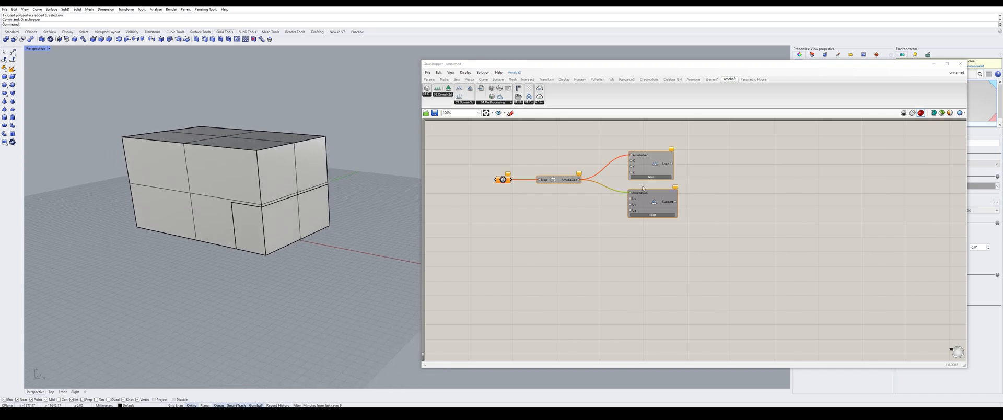
- Create a number slider with the range -2 to 0 and value -1, and connect it to the load's Z input
double_click(595, 145)
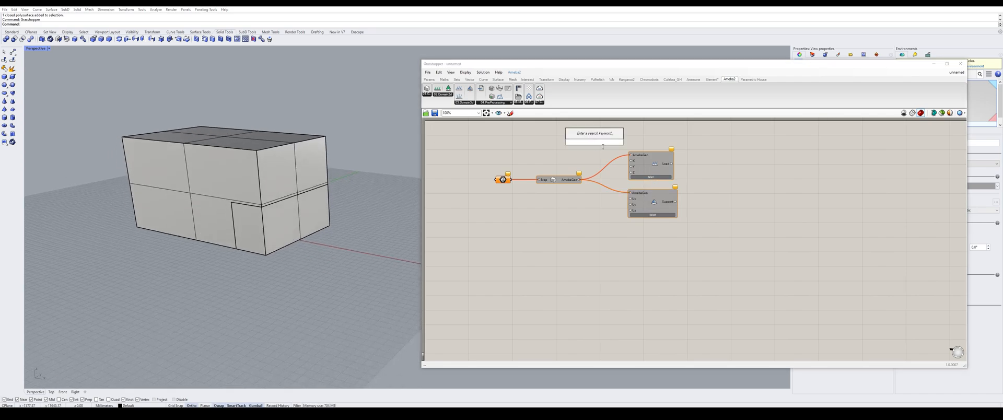
text(1)
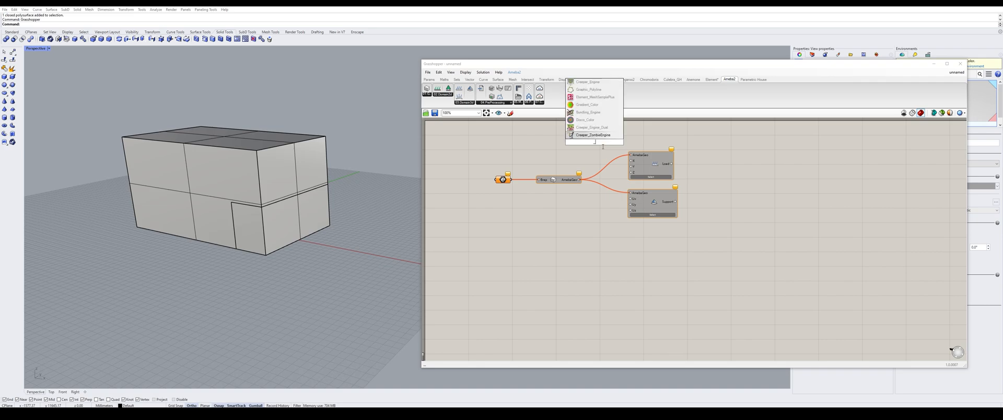
key(BackSpace)
text(-2<-1<)
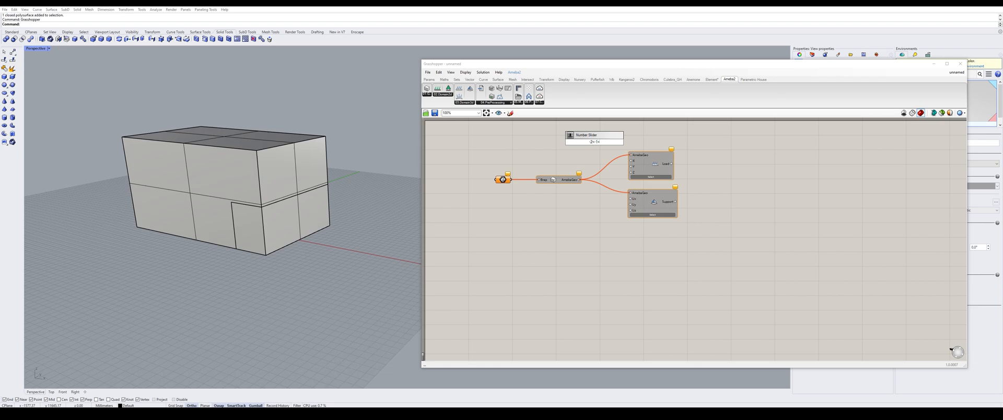
text(-)
key(BackSpace)
text(0)
key(Return)
drag(620, 142, 631, 172)
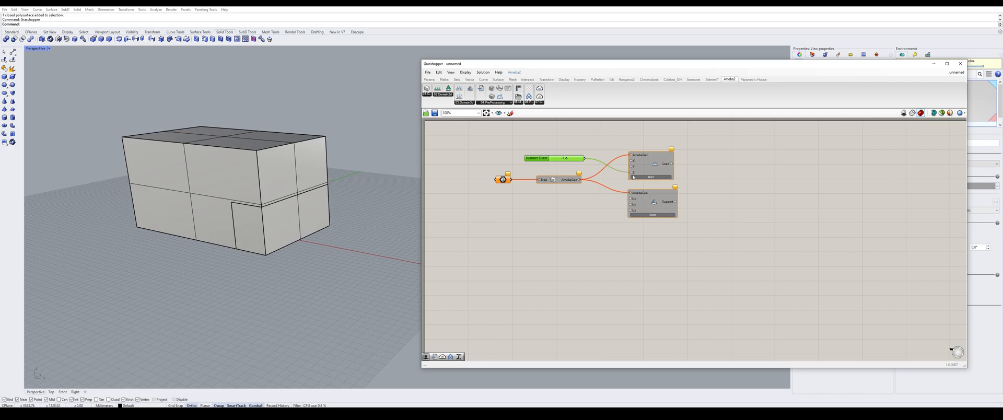
- Set the unioned box as the single Brep referenced by the Brep parameter
click(651, 177)
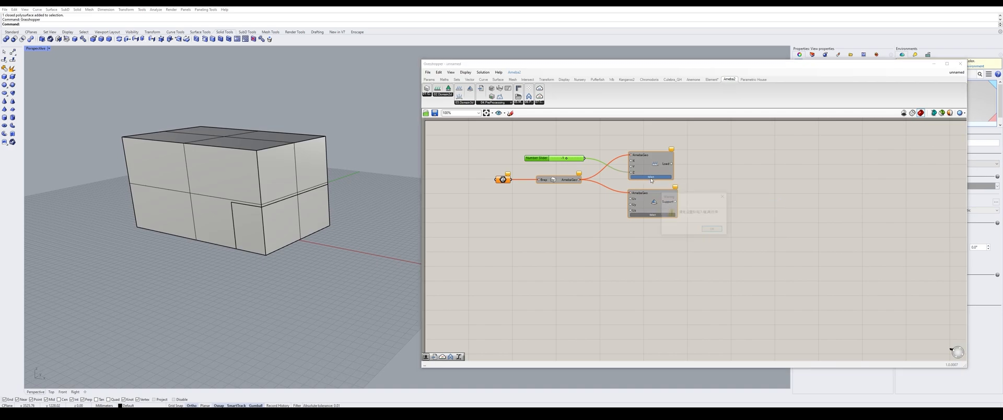
click(714, 232)
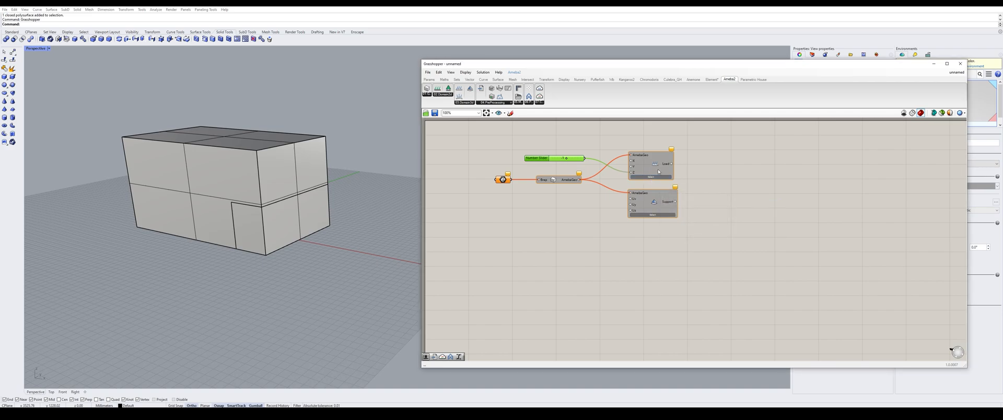
right_click(503, 182)
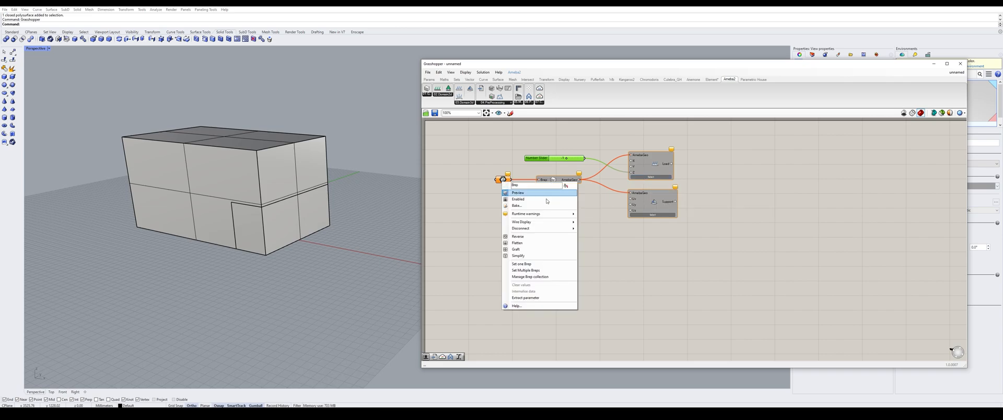
click(540, 265)
click(300, 147)
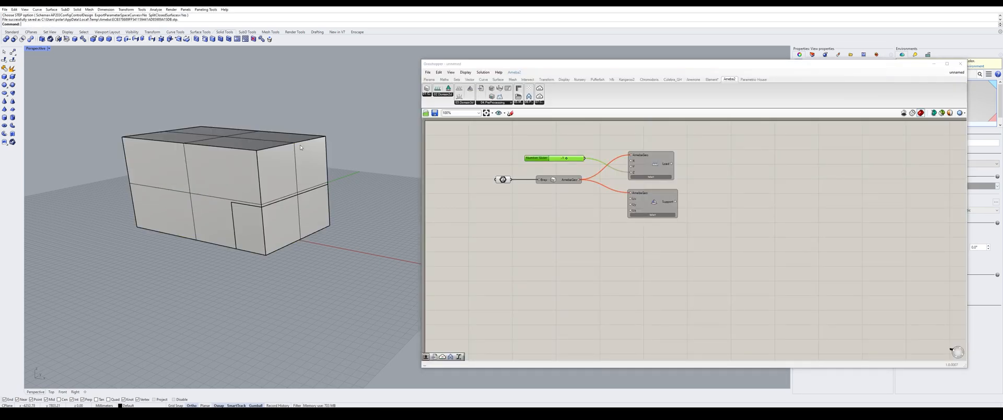
- Select the small lower end face of the box as the load surface
click(651, 177)
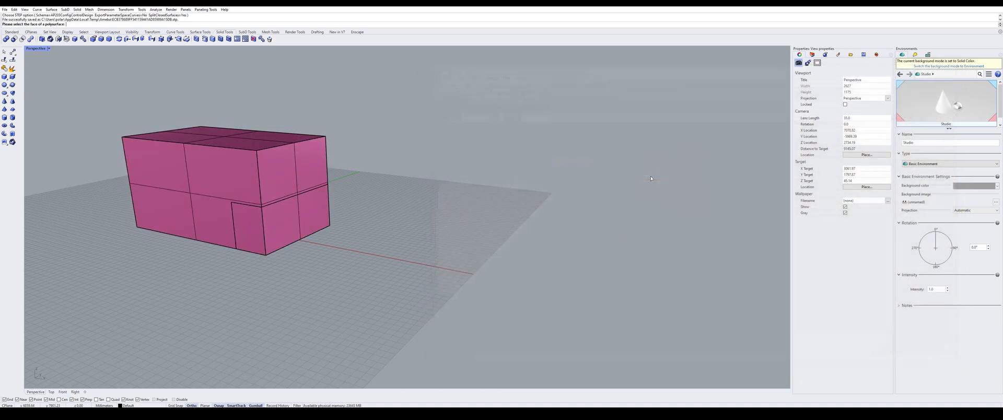
click(329, 193)
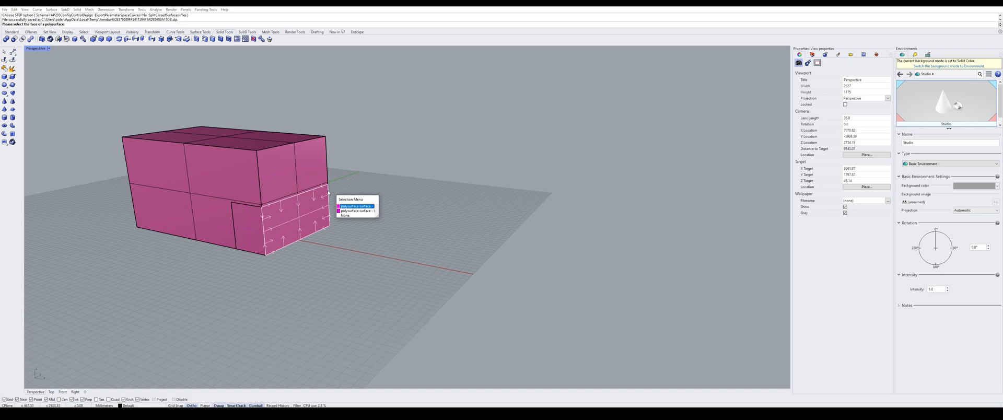
click(358, 206)
key(Return)
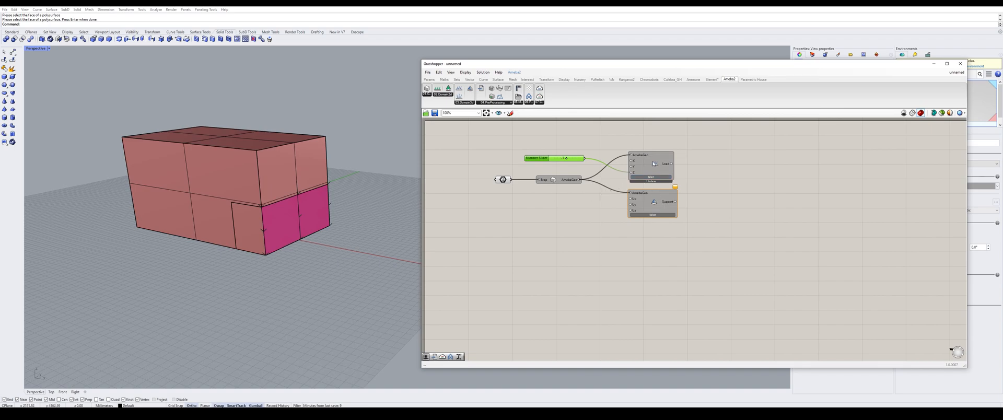
- Space out the load and support components, and connect a number slider set to 0 to all three direction inputs of the support
drag(655, 163, 659, 158)
drag(654, 202, 662, 210)
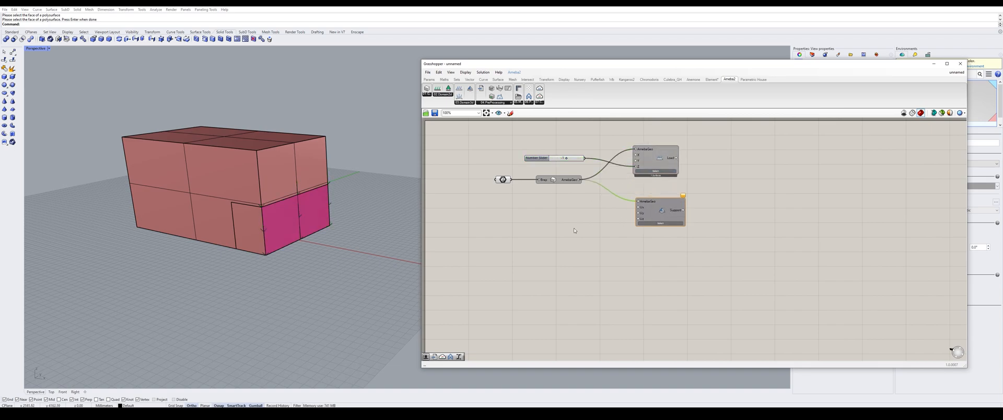
double_click(577, 230)
text(0)
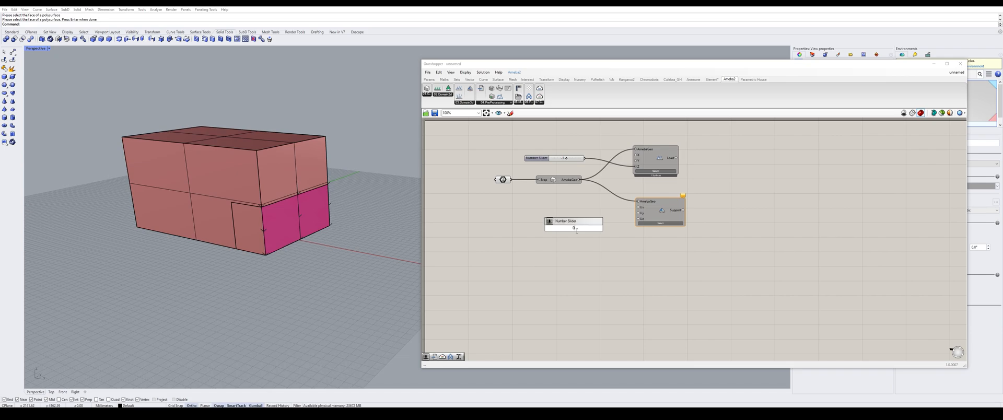
key(Return)
drag(605, 228, 636, 222)
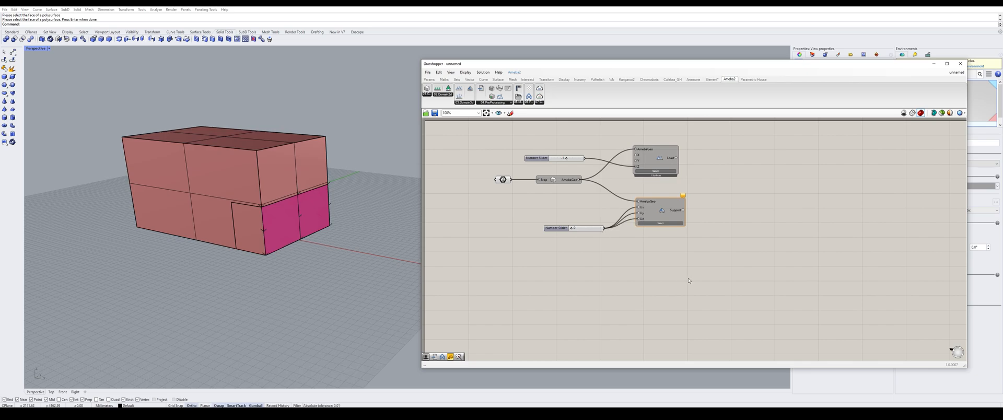
drag(565, 228, 545, 219)
right_drag(330, 115, 528, 114)
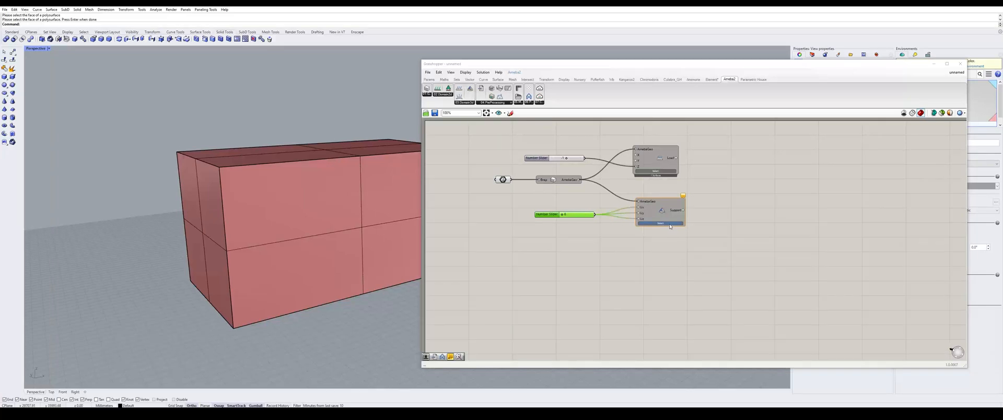
- Select the full end face of the box opposite the load surface as the support surface
click(670, 224)
click(215, 200)
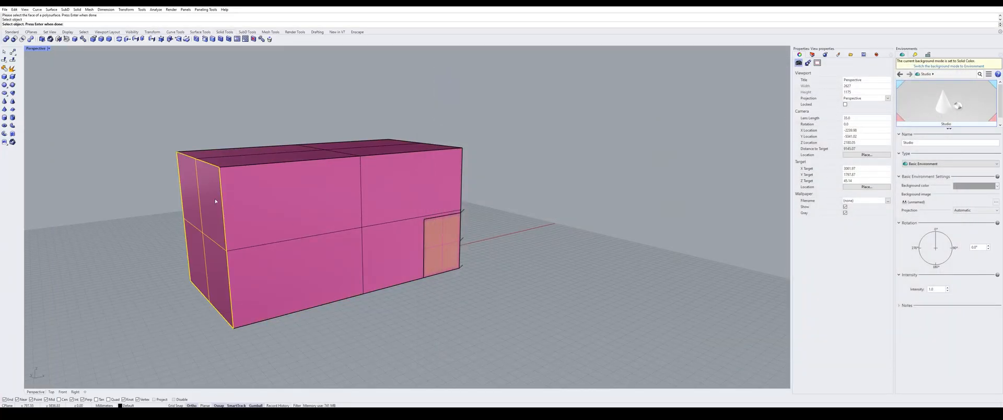
key(Return)
right_drag(161, 227, 287, 230)
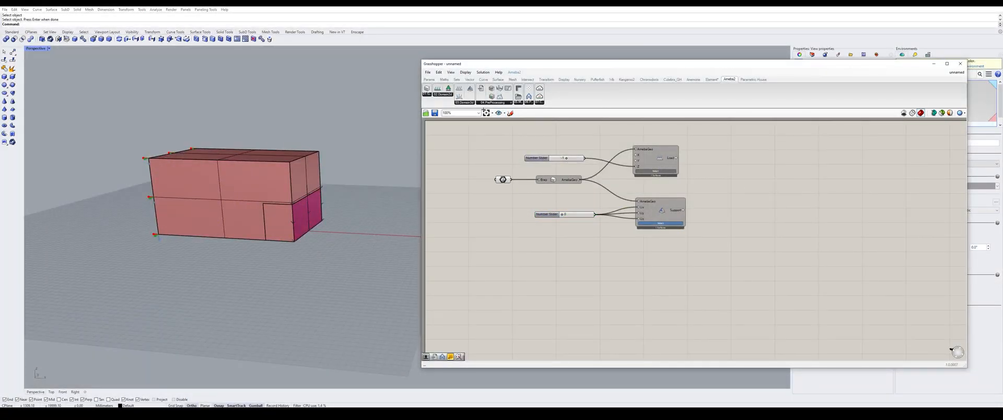
- Add the preprocessing settings component and connect the Load and Support outputs to its matching inputs
drag(482, 91, 749, 185)
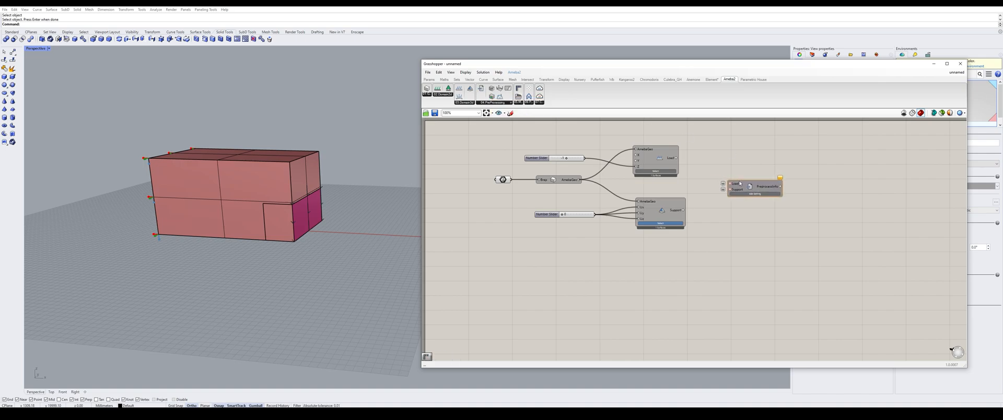
drag(676, 158, 730, 184)
drag(683, 210, 730, 189)
- Open the preprocessing component's Ameba settings, choose BESO topology optimization as the solver type and accept them
click(758, 194)
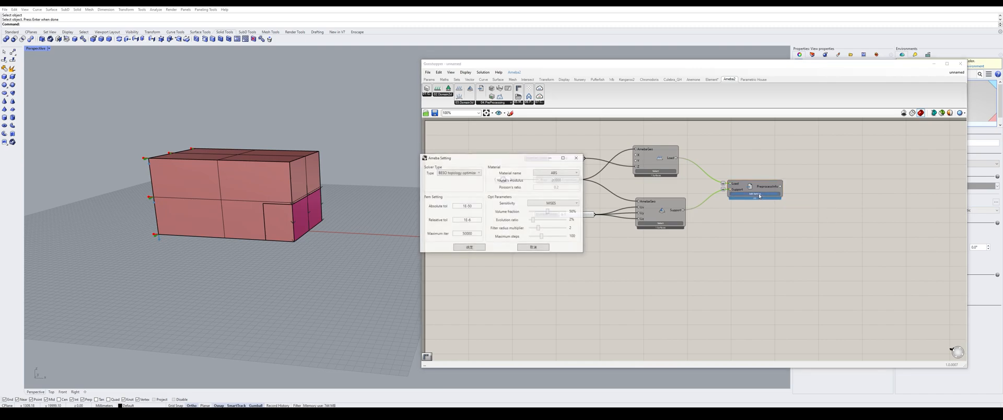
drag(506, 161, 507, 175)
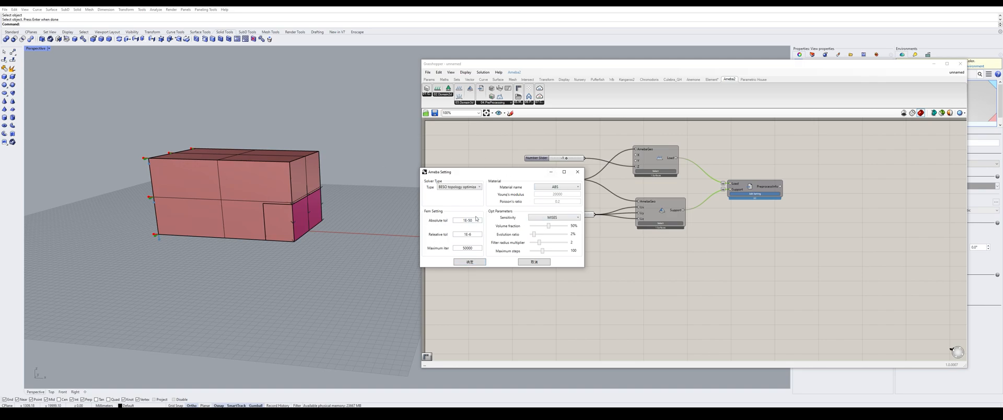
click(480, 189)
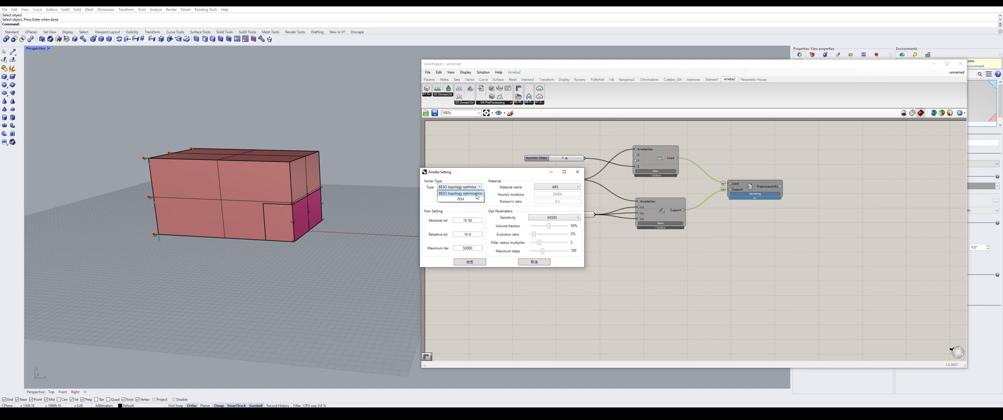
click(476, 194)
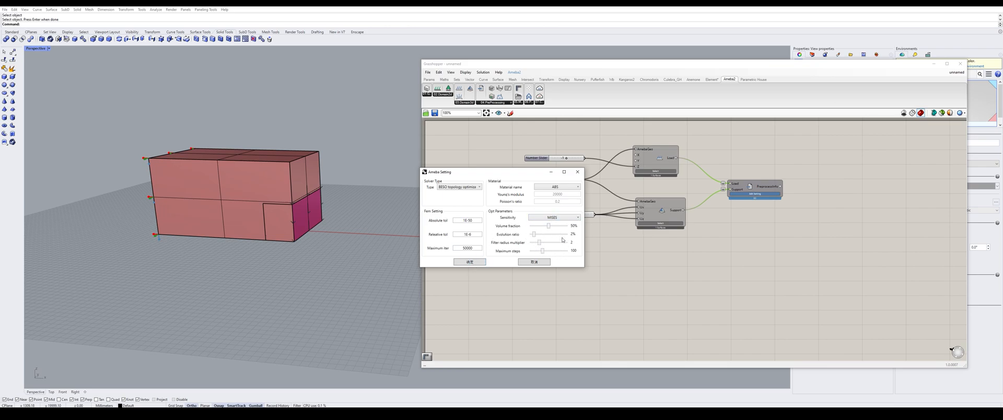
click(470, 262)
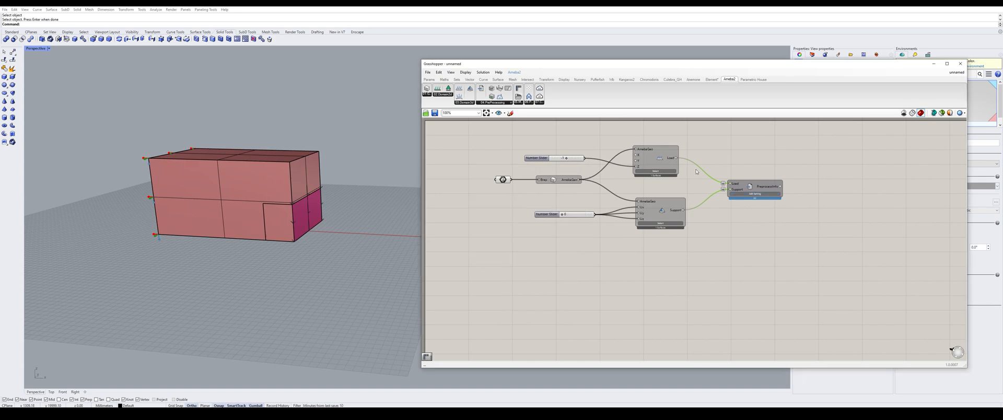
- Add the Ameba meshing component beside the preprocessing component and connect PreprocessInfo to it
scroll(579, 181, down, 3)
scroll(728, 176, up, 4)
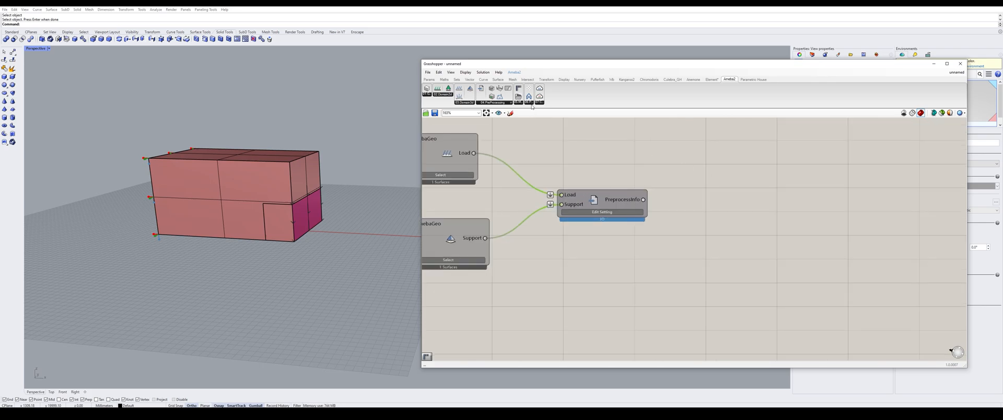
drag(604, 112, 748, 219)
scroll(685, 232, down, 3)
scroll(687, 218, up, 2)
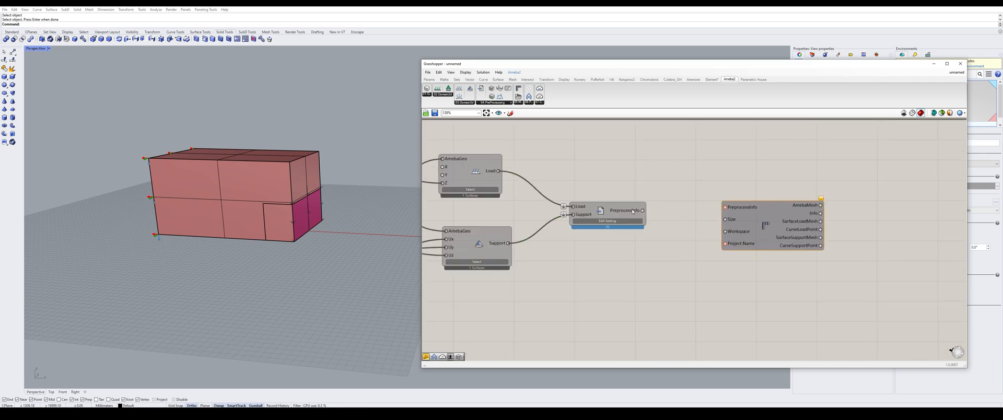
drag(643, 211, 763, 227)
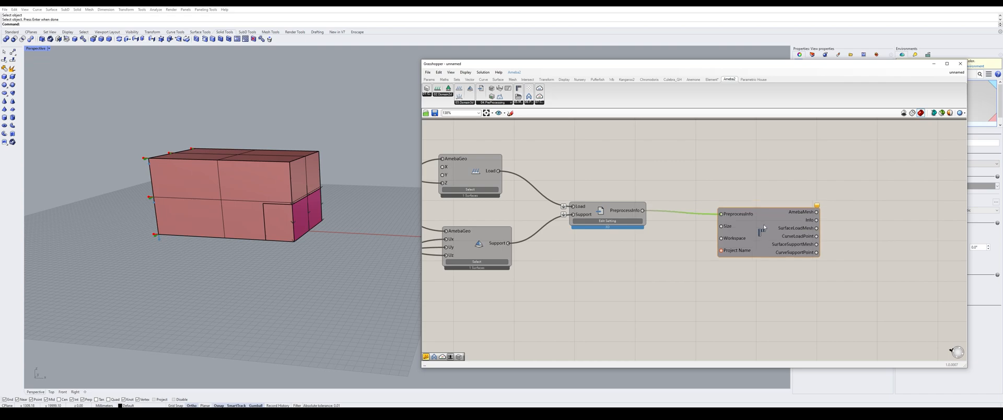
- Create a panel below the preprocessing component containing the workspace path D:\\Ameba
click(704, 284)
scroll(713, 146, down, 2)
scroll(782, 187, up, 2)
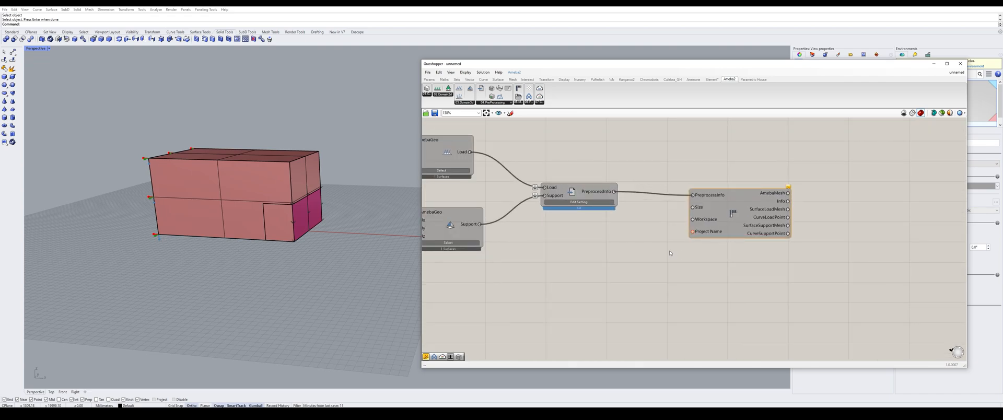
double_click(615, 258)
text(panel)
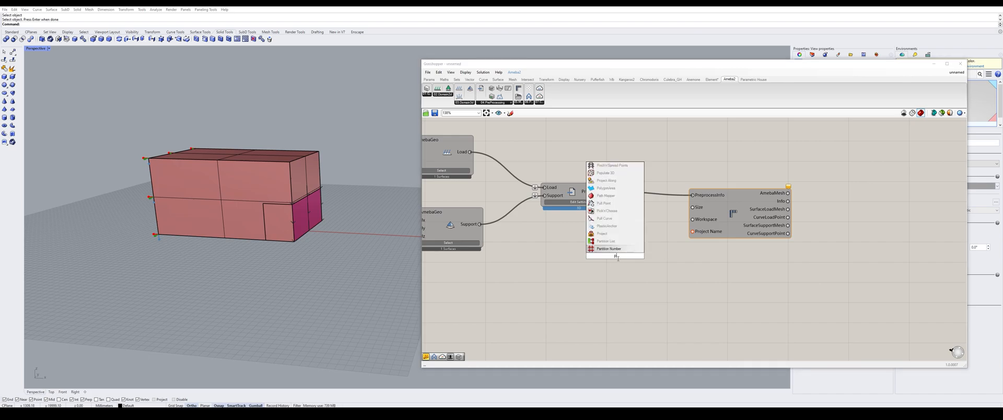
key(Return)
double_click(617, 258)
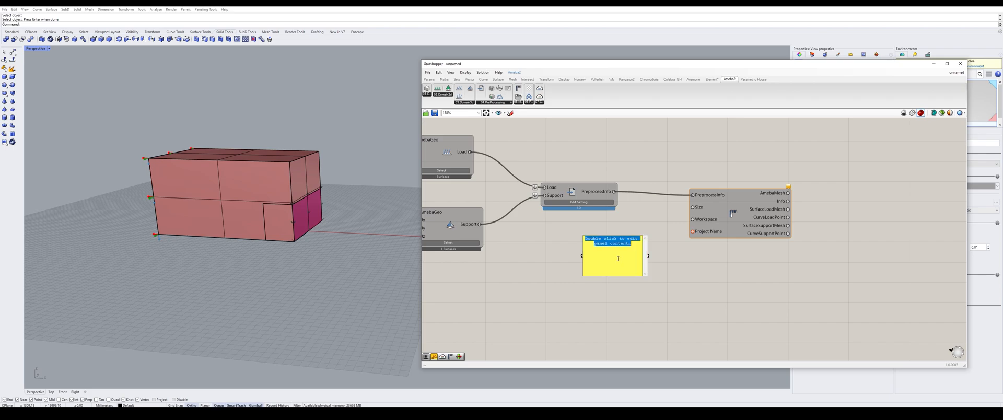
text(D)
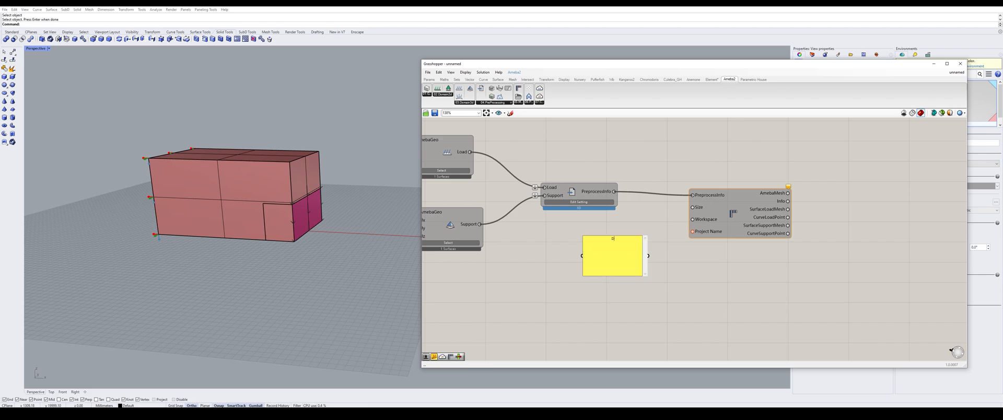
text(:\\Ameba)
click(621, 308)
- Create a second panel below the path panel containing the project name 3dtest
double_click(621, 309)
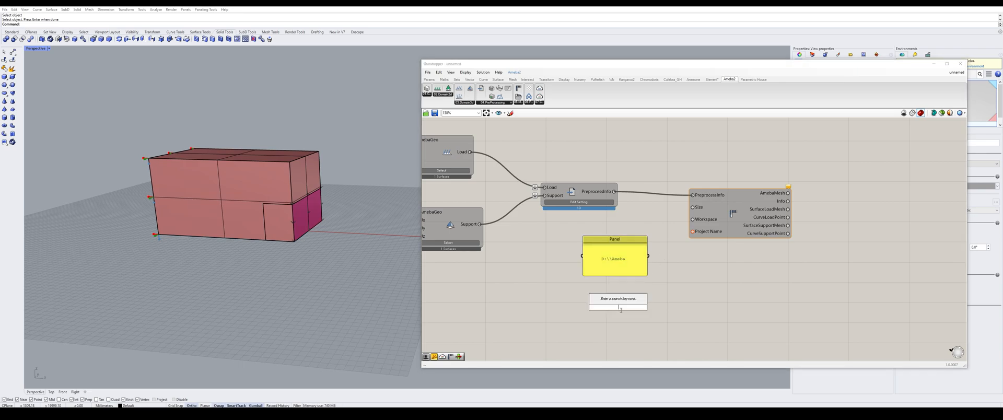
text(panel)
key(Return)
click(620, 309)
double_click(619, 309)
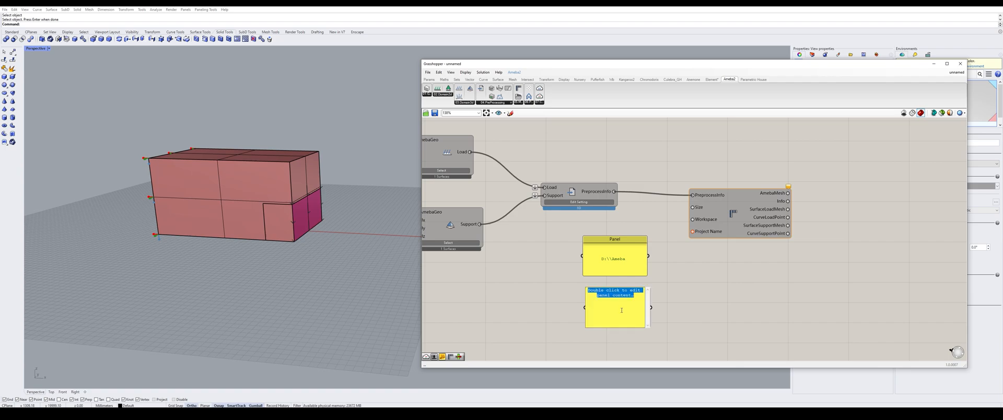
text(3dtest)
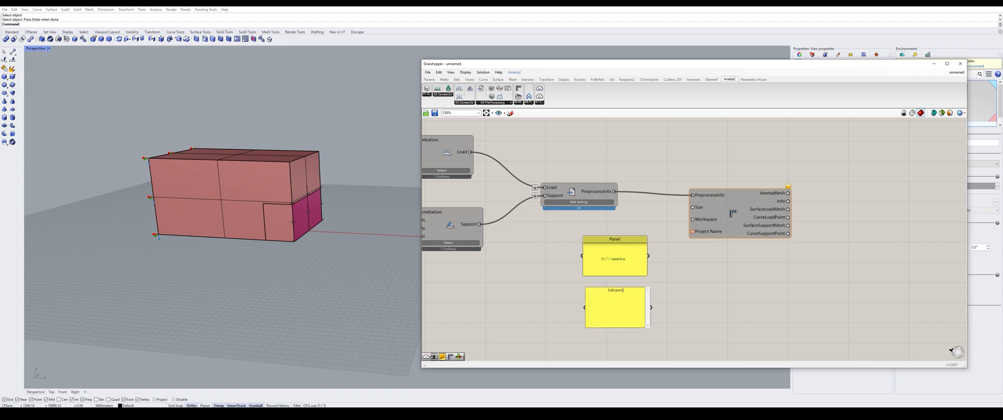
click(717, 294)
- Connect the path panel to the meshing component's Workspace input and the 3dtest panel to its Project Name input
drag(652, 260, 693, 219)
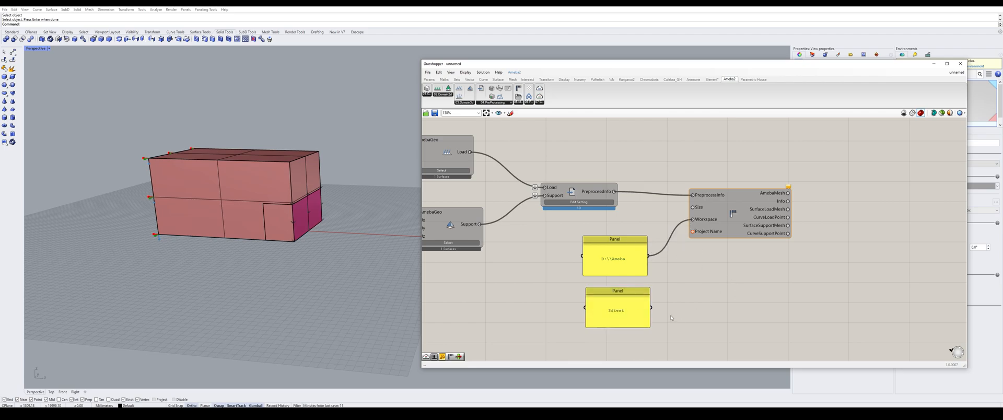
drag(651, 308, 625, 241)
drag(734, 217, 755, 226)
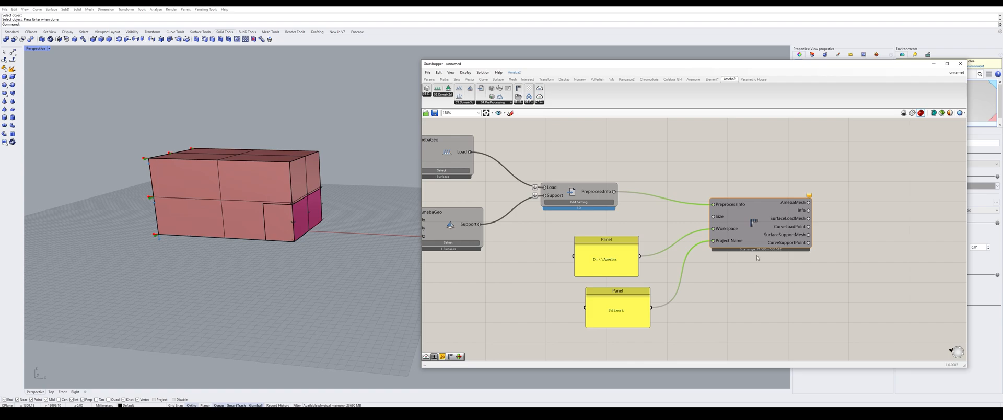
- Create a number slider set to 72 and connect it to the meshing component's Size input
double_click(668, 221)
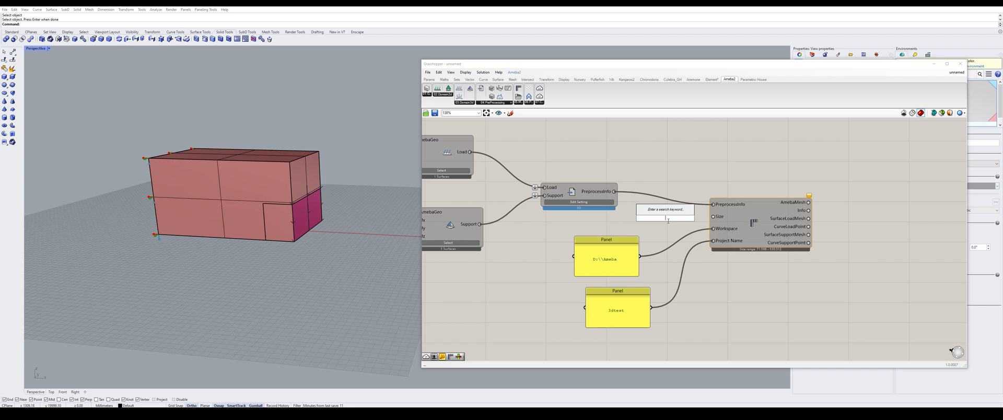
text(7)
key(Return)
drag(663, 216, 759, 206)
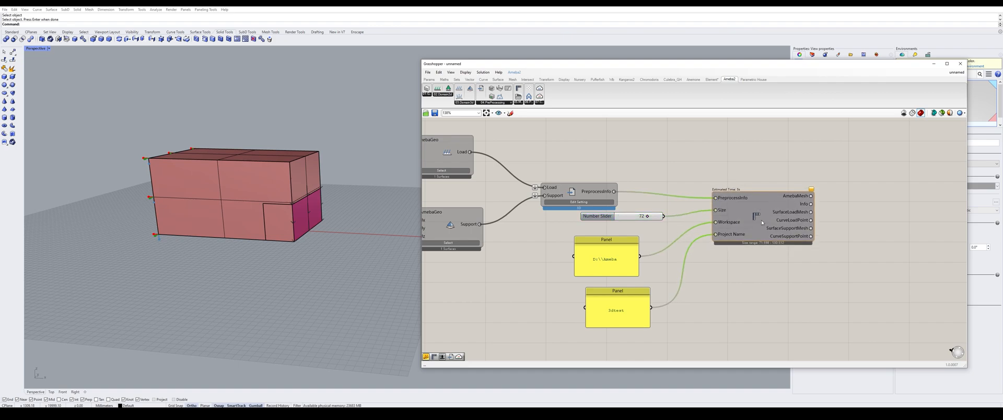
- Start the mesh generation on the meshing component and inspect the meshed box in the Perspective viewport
right_click(758, 217)
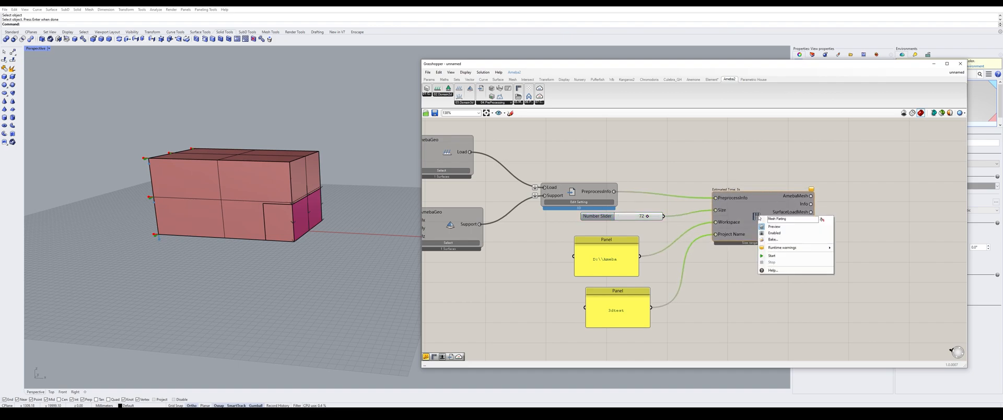
click(783, 256)
right_drag(840, 189, 799, 187)
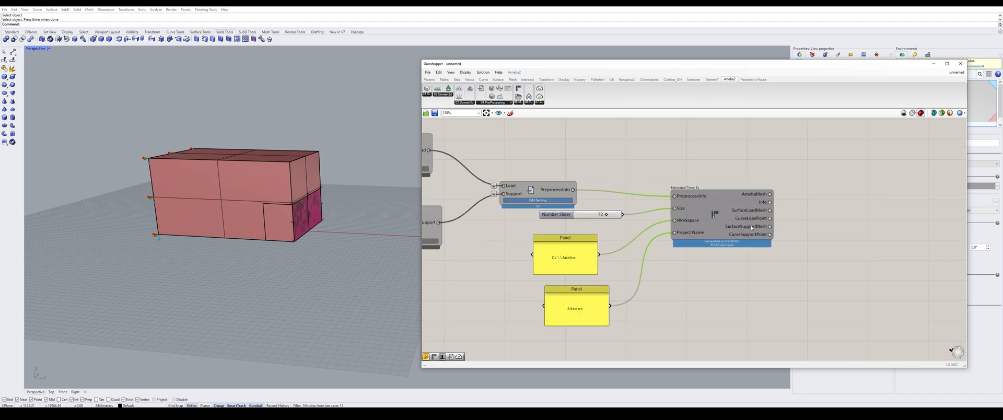
mouse_move(320, 130)
right_down()
mouse_move(303, 133)
mouse_move(355, 137)
mouse_move(313, 140)
mouse_move(328, 143)
right_up()
scroll(601, 207, down, 1)
scroll(858, 202, up, 2)
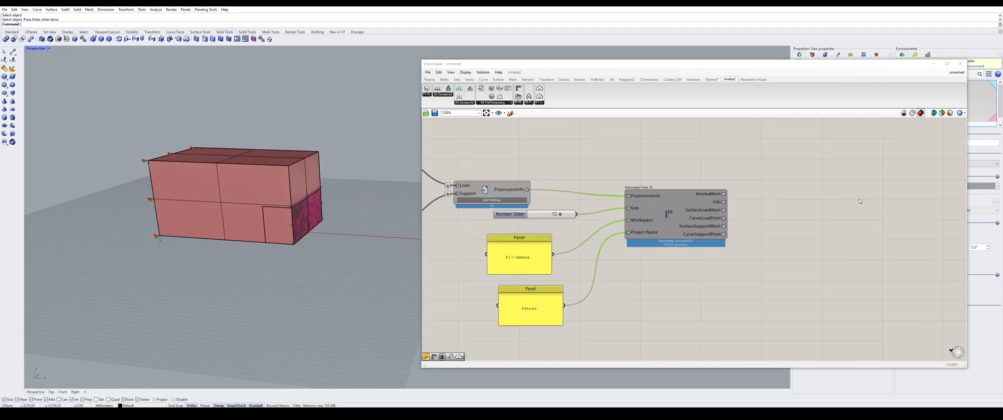
- Add a Solver component fed by the mesh Info output and a result display component fed by the AmebaMesh output
click(779, 198)
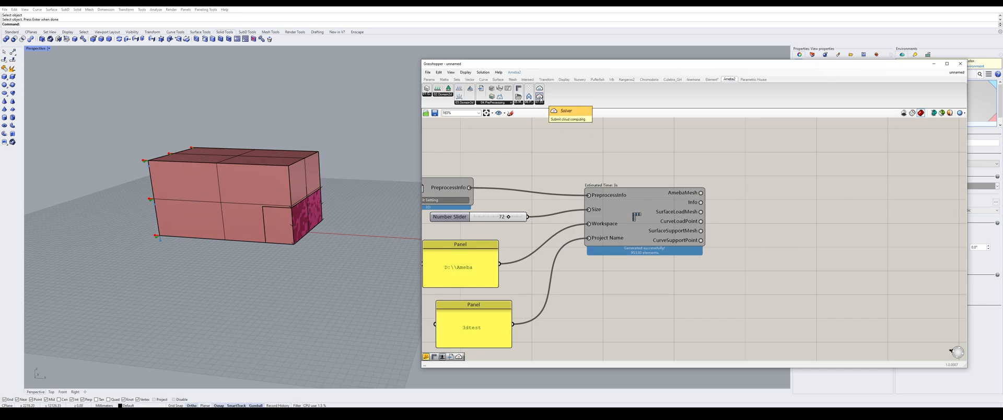
drag(540, 97, 836, 222)
drag(702, 202, 844, 237)
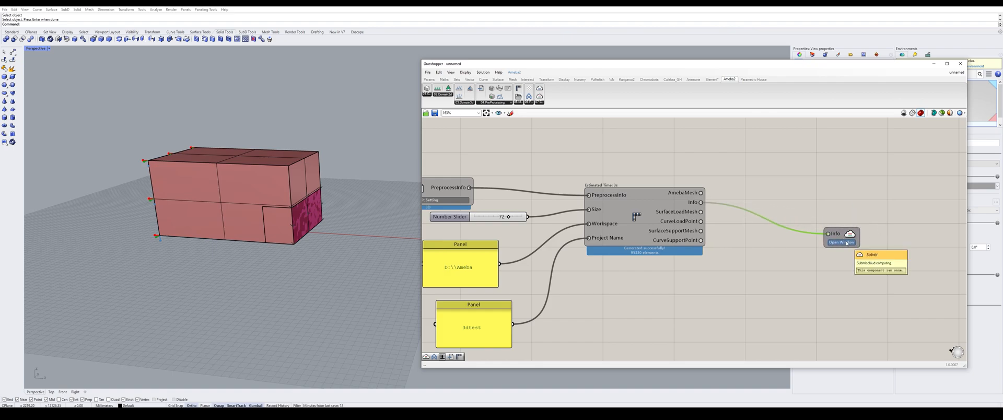
drag(529, 97, 740, 172)
drag(701, 194, 812, 165)
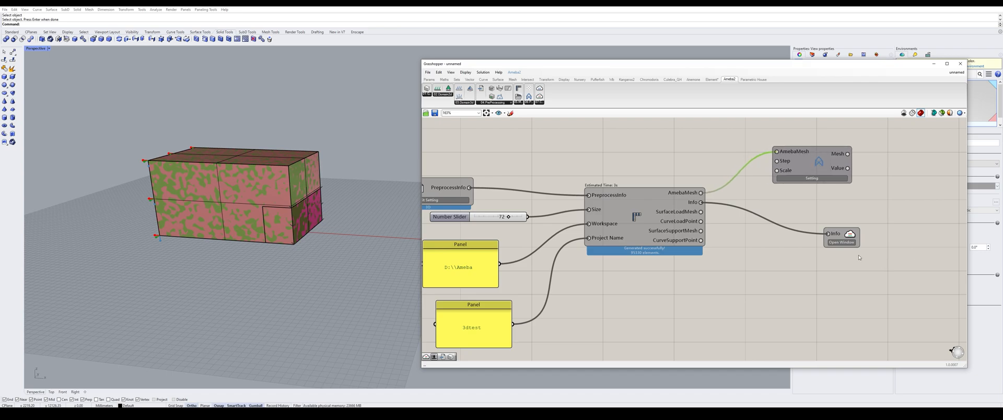
- Open the solver window, choose the U.S. Silicon Valley server and start the optimization calculation
click(842, 242)
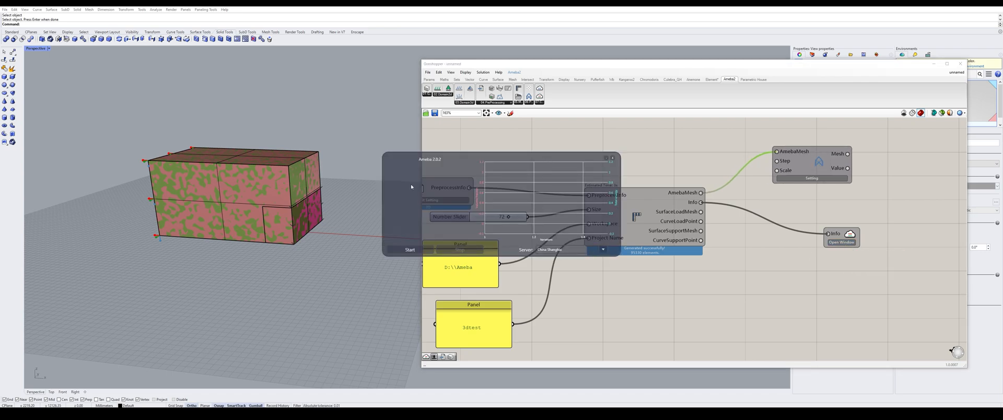
drag(534, 154, 259, 240)
click(326, 337)
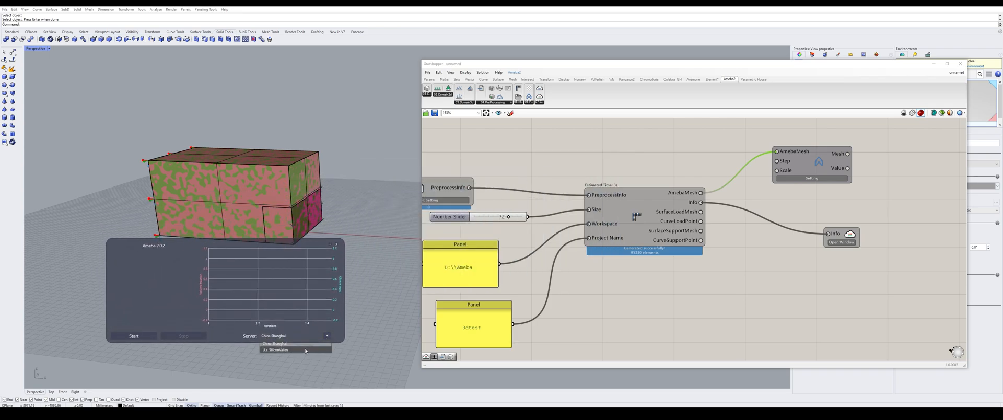
click(306, 350)
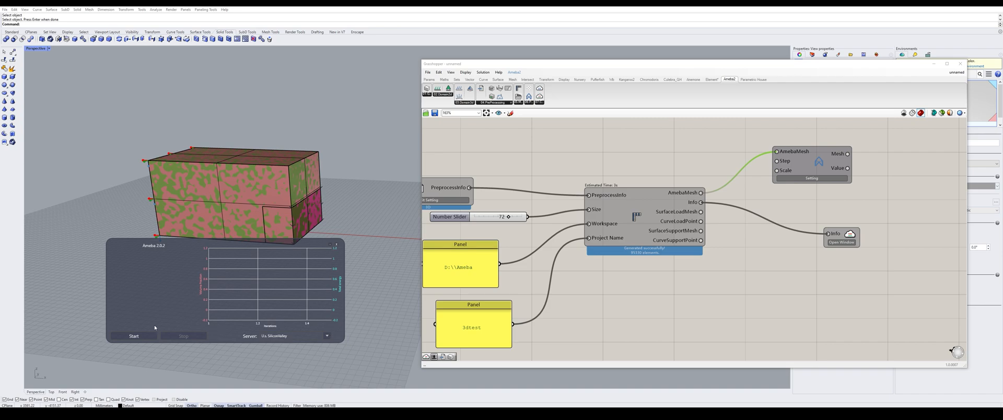
click(148, 338)
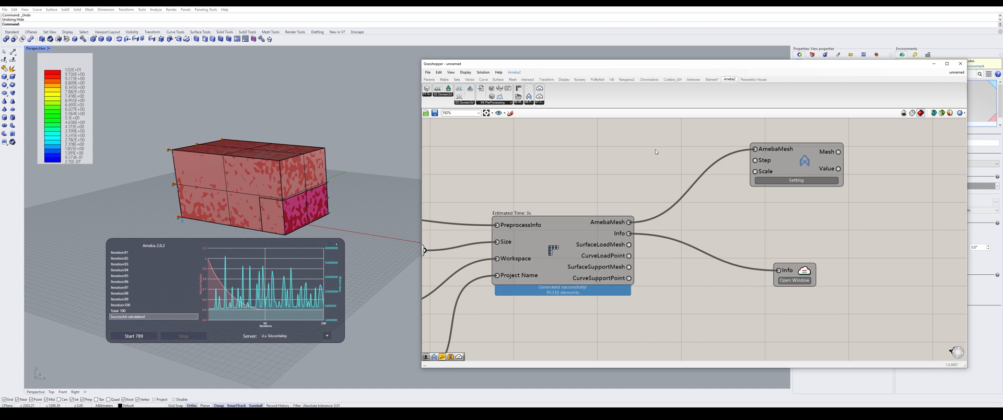
- Create a number slider set to 100 and connect it to the Step input of the result display component
double_click(657, 152)
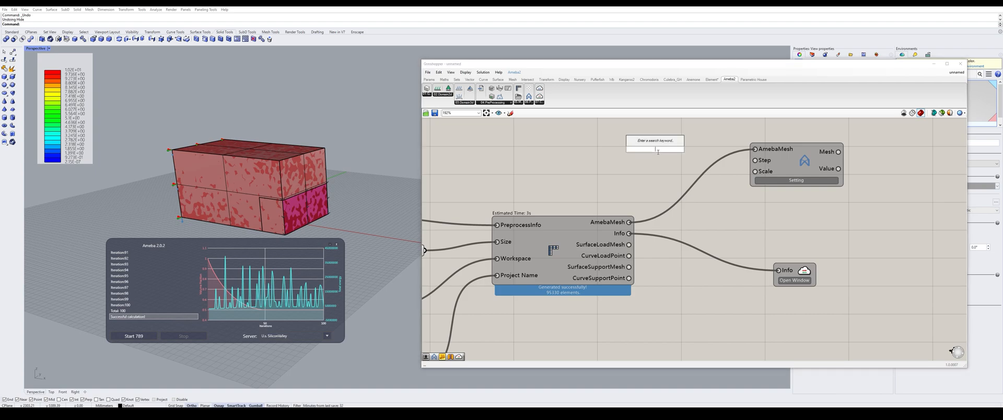
text(100)
key(Return)
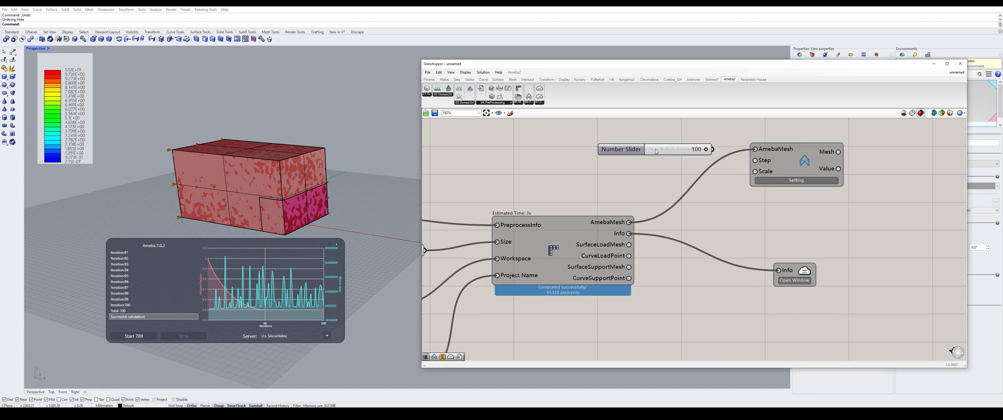
drag(638, 151, 604, 163)
drag(680, 161, 755, 162)
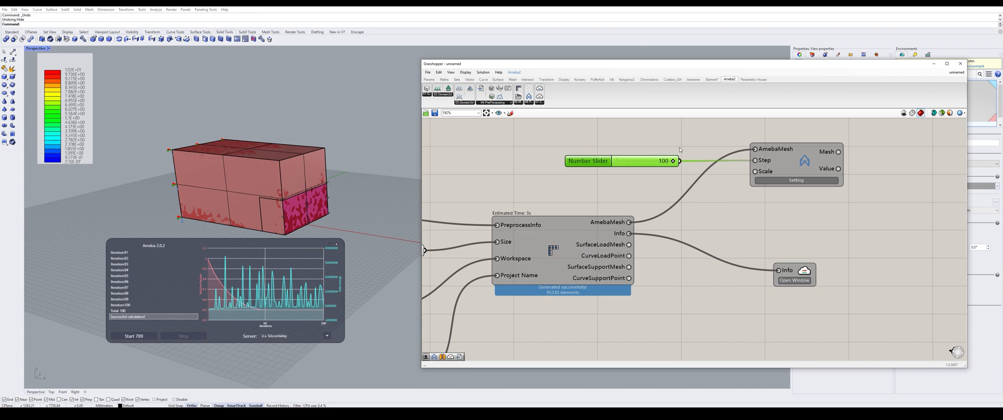
- Turn off the preview of all components upstream of the result display component, leaving only the optimization result shown
scroll(695, 180, down, 5)
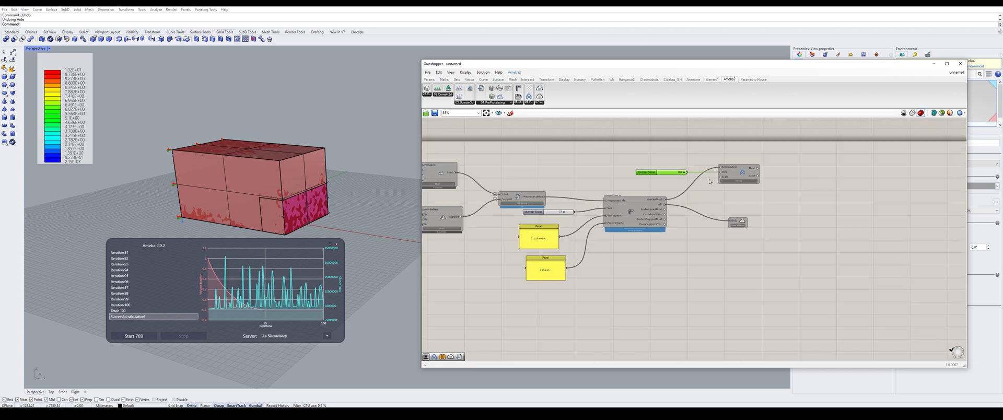
scroll(615, 143, down, 3)
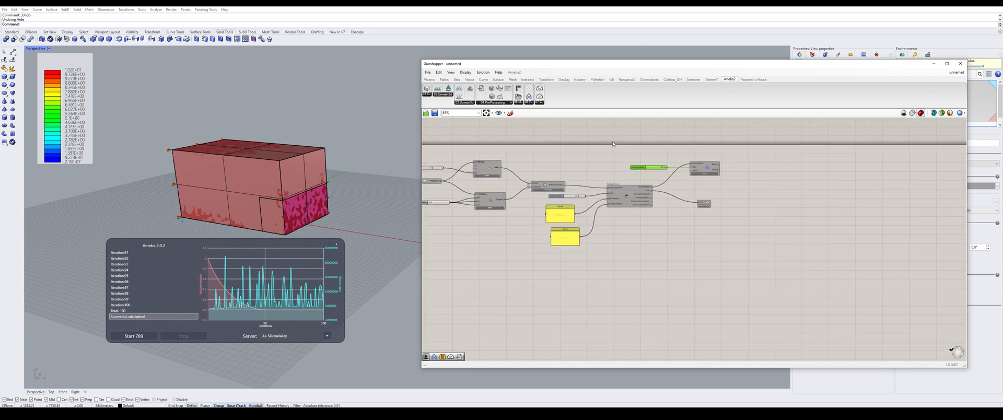
drag(615, 143, 423, 267)
middle_click(505, 209)
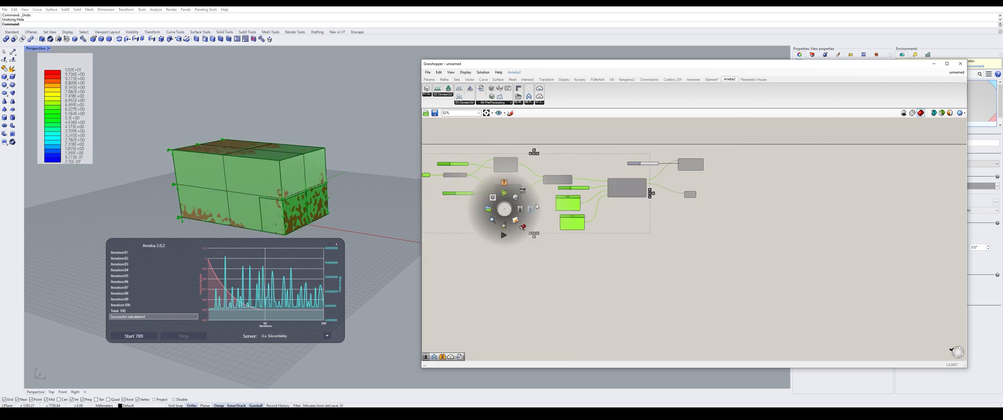
click(526, 191)
middle_click(533, 176)
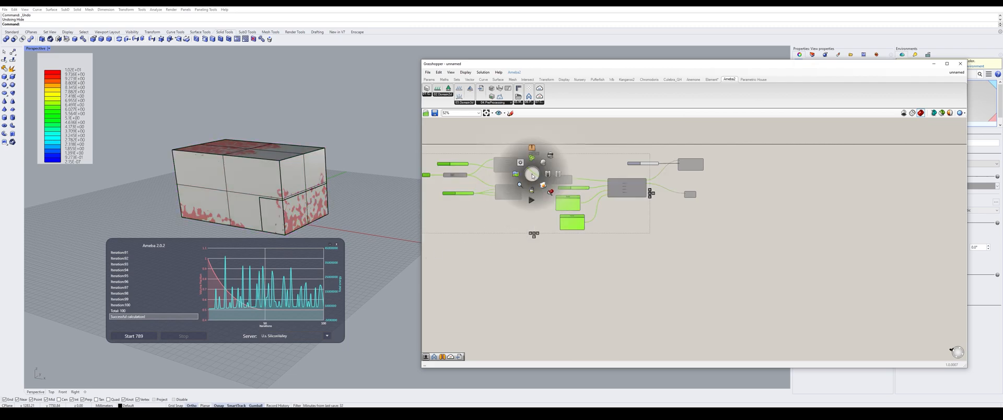
click(553, 156)
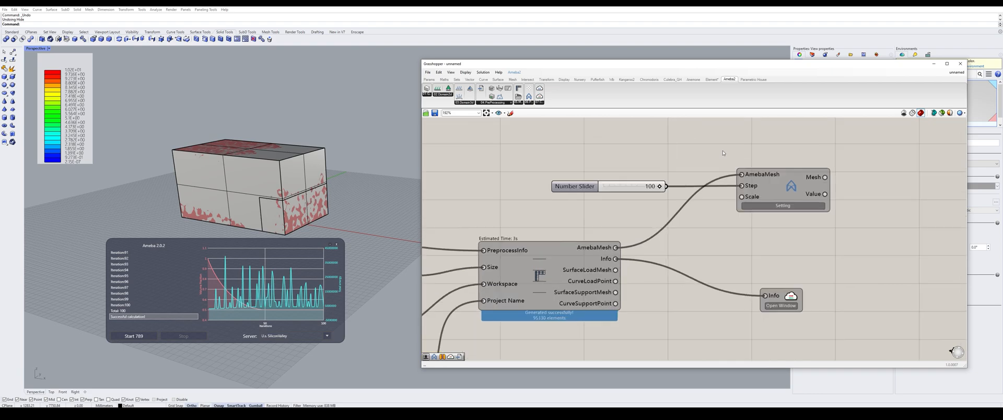
- Hide the original box in the Perspective viewport and dismiss the solver window to inspect the optimized form
click(307, 156)
key(ctrl+h)
scroll(306, 155, down, 3)
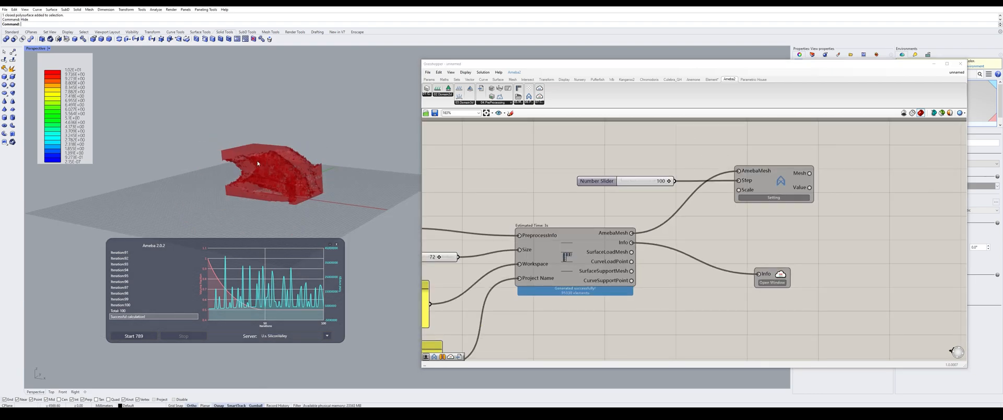
scroll(267, 163, up, 6)
right_drag(271, 172, 313, 140)
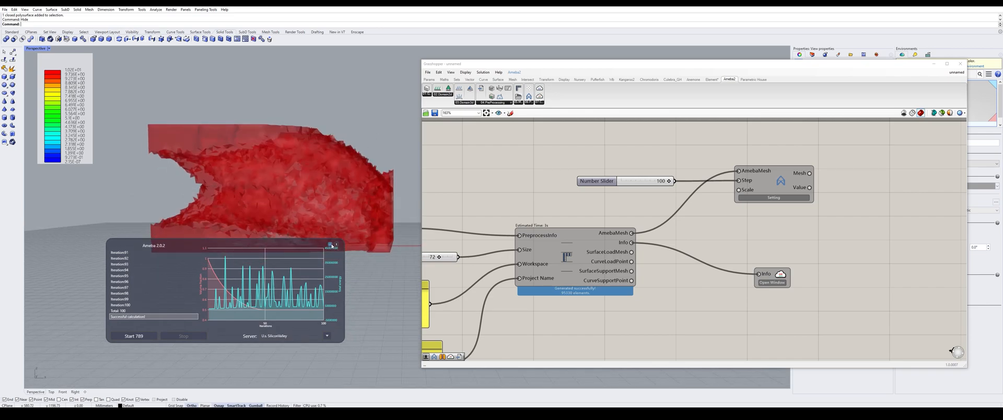
click(336, 244)
right_drag(325, 172, 308, 191)
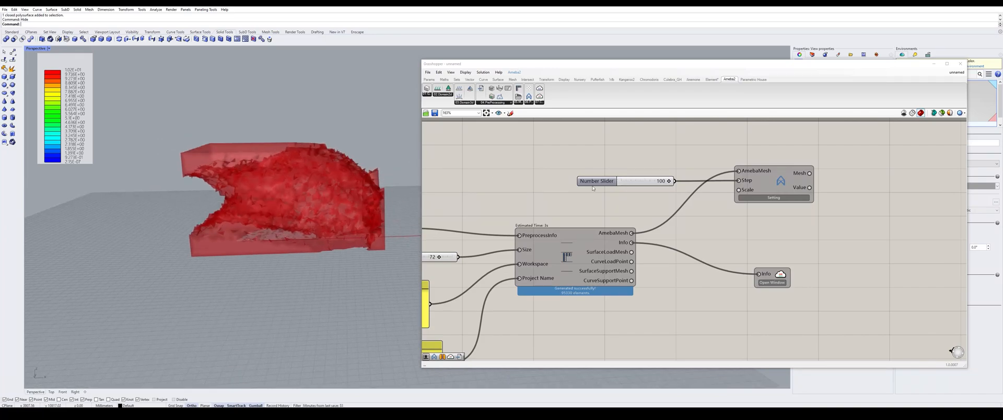
- Set the result display component to show Mises stress and inspect the coloring on the optimized form
right_click(787, 183)
click(817, 223)
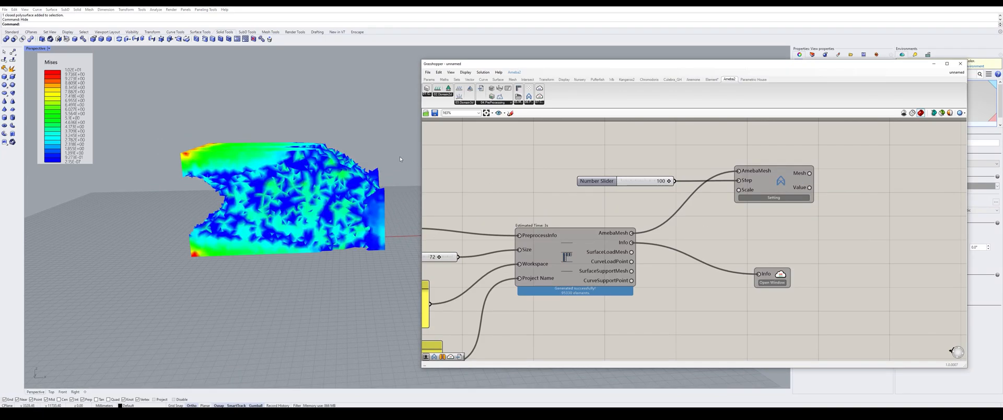
right_drag(377, 172, 404, 168)
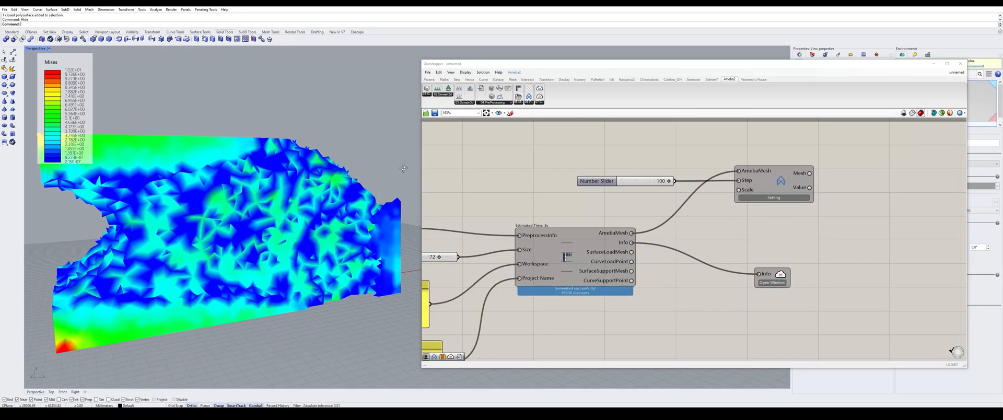
- Preview the Displacement_Uxyz result on the optimized form and return the display component to Mises
right_click(782, 182)
click(823, 236)
mouse_move(378, 174)
right_down()
mouse_move(364, 143)
mouse_move(355, 177)
mouse_move(371, 174)
mouse_move(363, 182)
right_up()
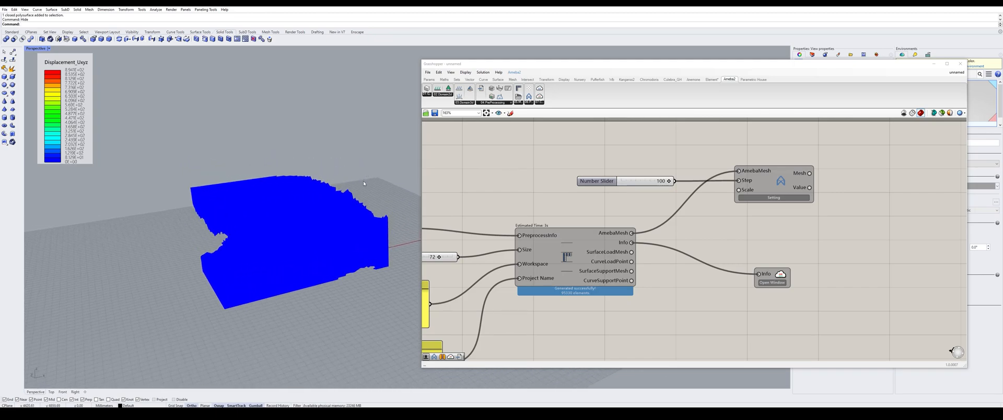
right_click(782, 182)
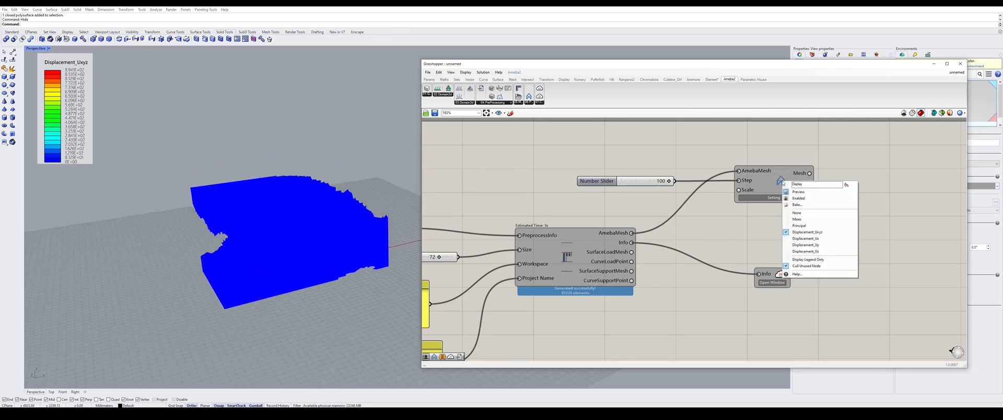
click(806, 224)
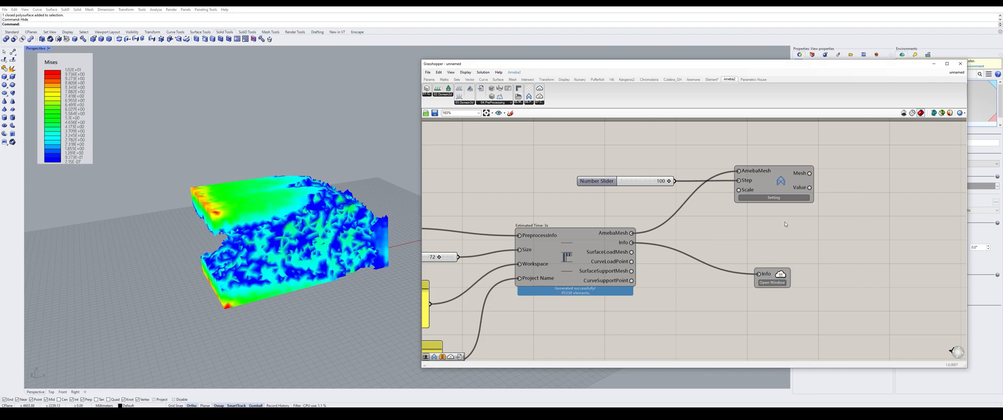
- Review the whole definition from the Brep input through loads, supports, preprocessing and meshing to the solver and result display, alongside the optimized form
scroll(661, 195, down, 5)
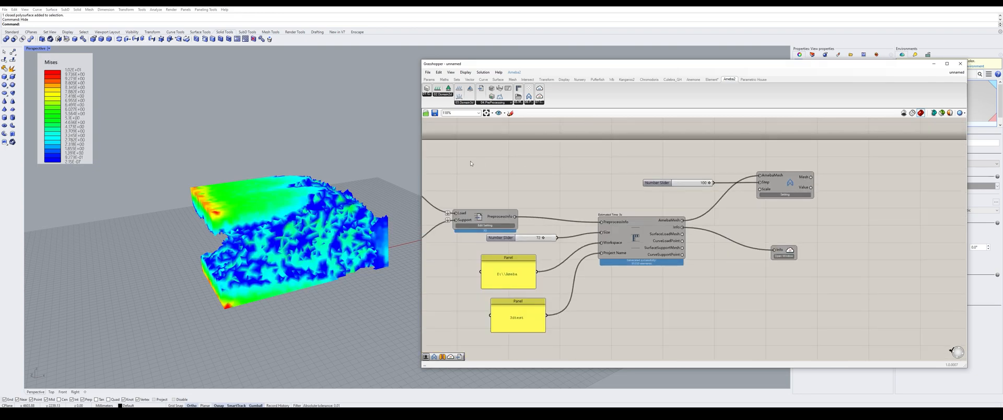
scroll(497, 191, up, 4)
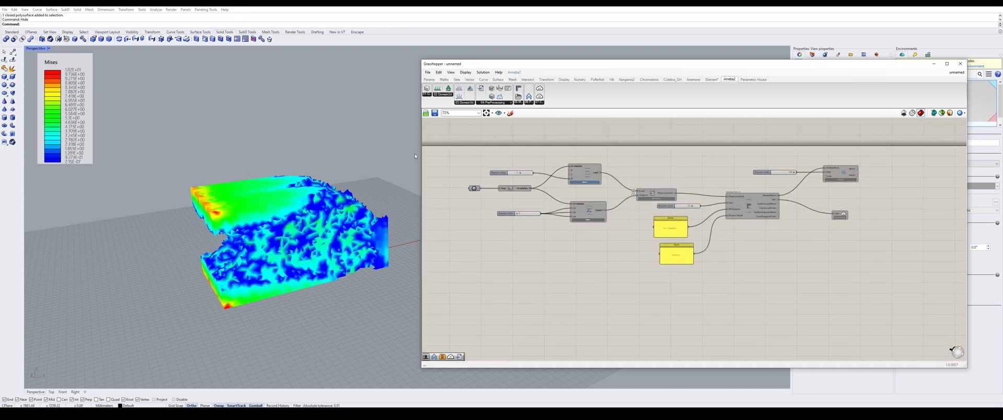
scroll(497, 191, up, 1)
click(523, 186)
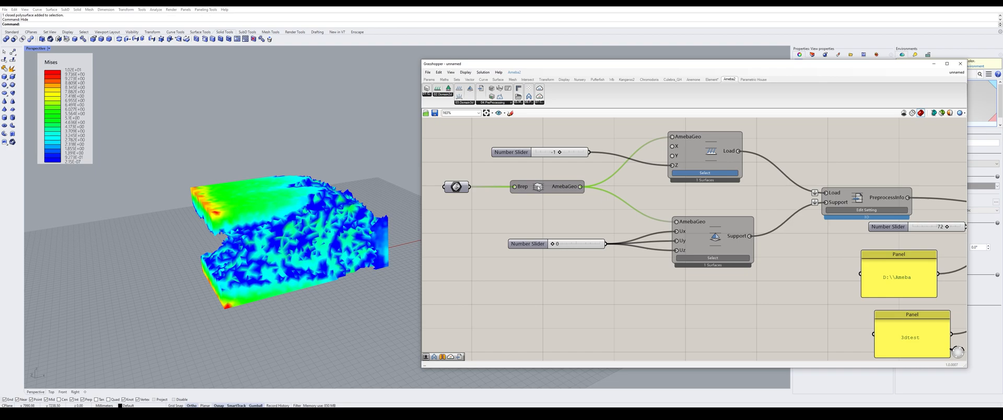
scroll(594, 182, up, 2)
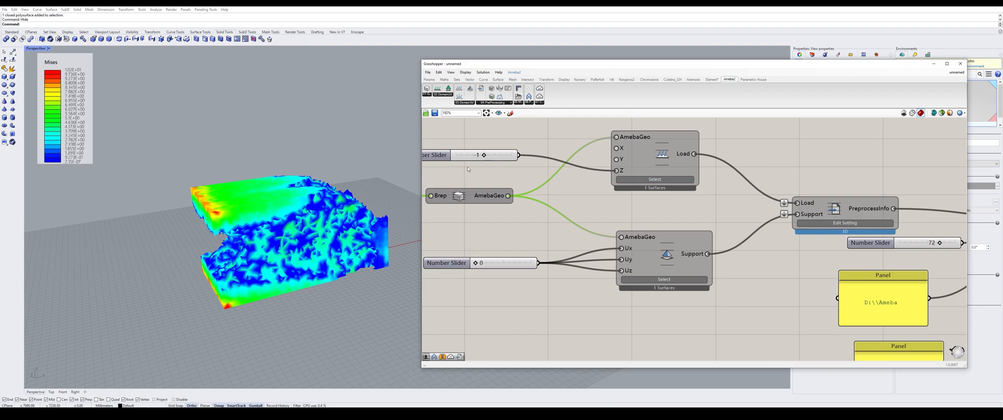
scroll(580, 163, down, 2)
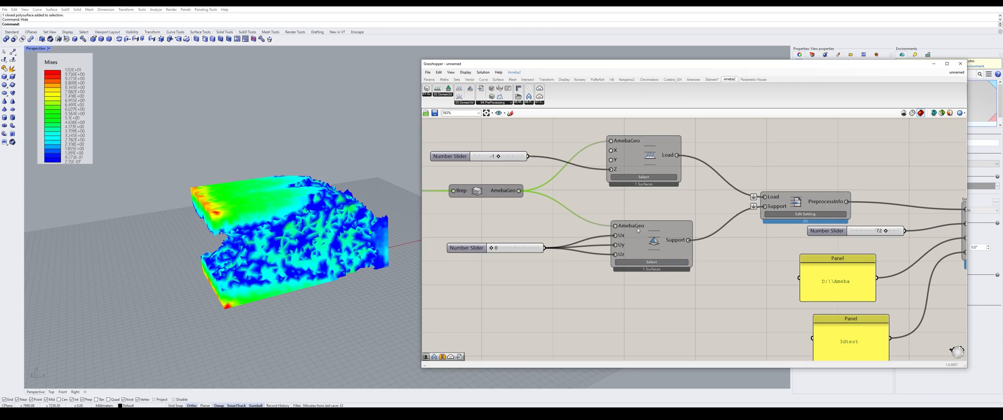
scroll(399, 209, down, 3)
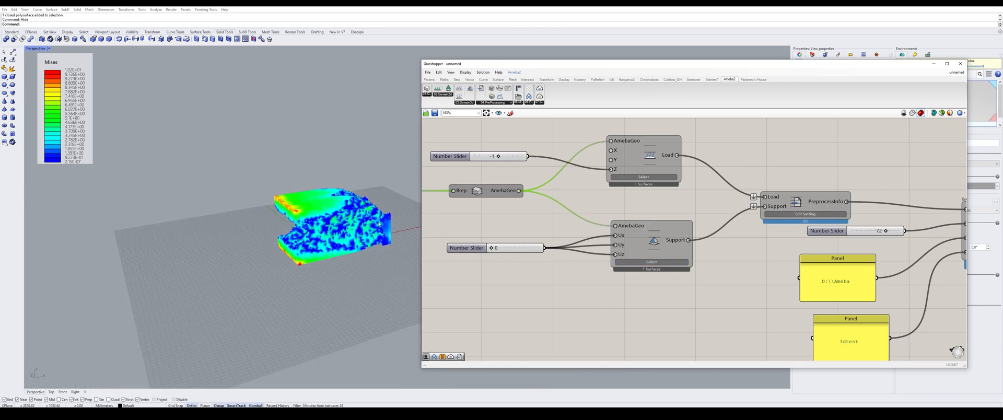
scroll(393, 225, up, 4)
scroll(635, 181, down, 3)
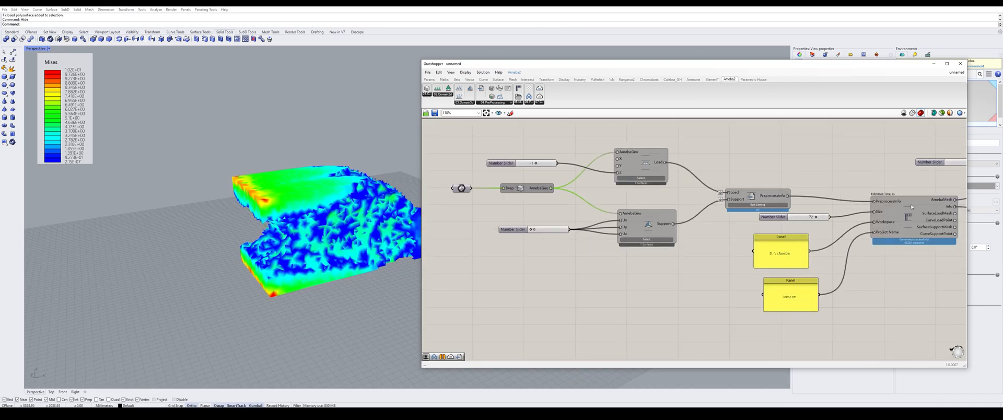
scroll(912, 206, up, 4)
scroll(613, 201, down, 2)
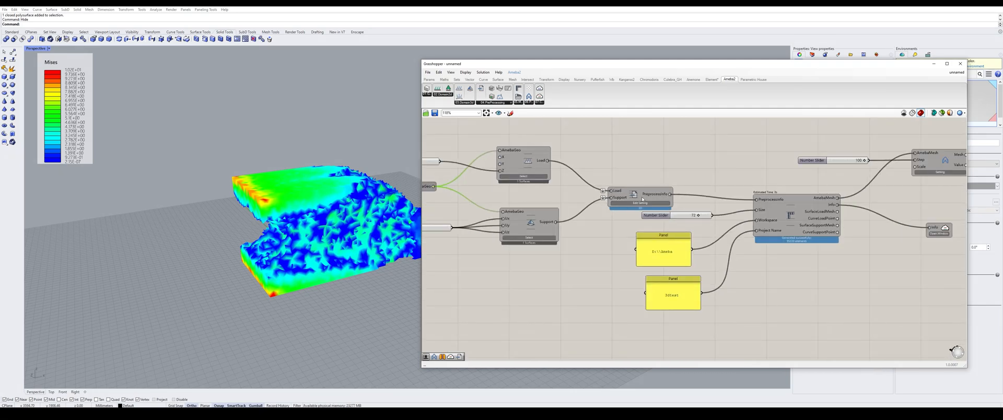
scroll(784, 208, up, 2)
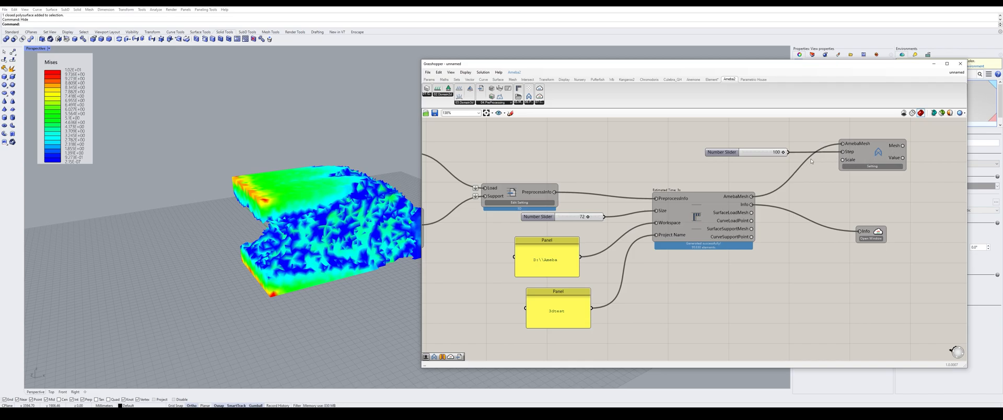
scroll(149, 191, down, 2)
scroll(346, 207, up, 2)
scroll(345, 207, up, 1)
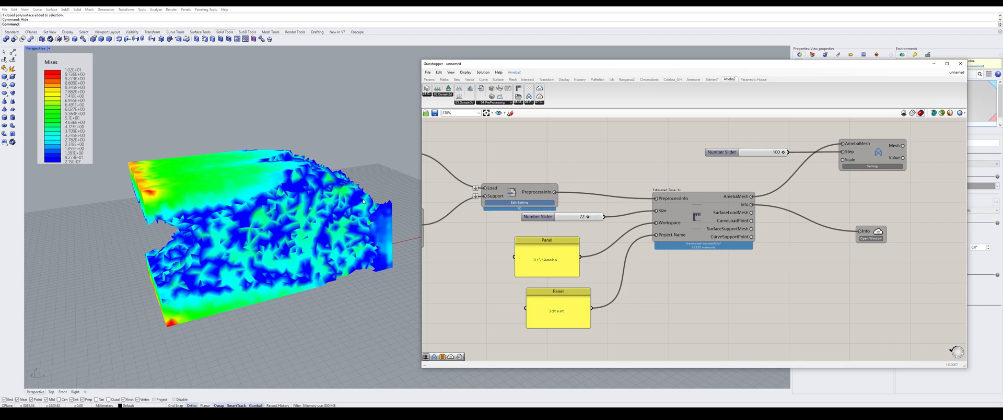